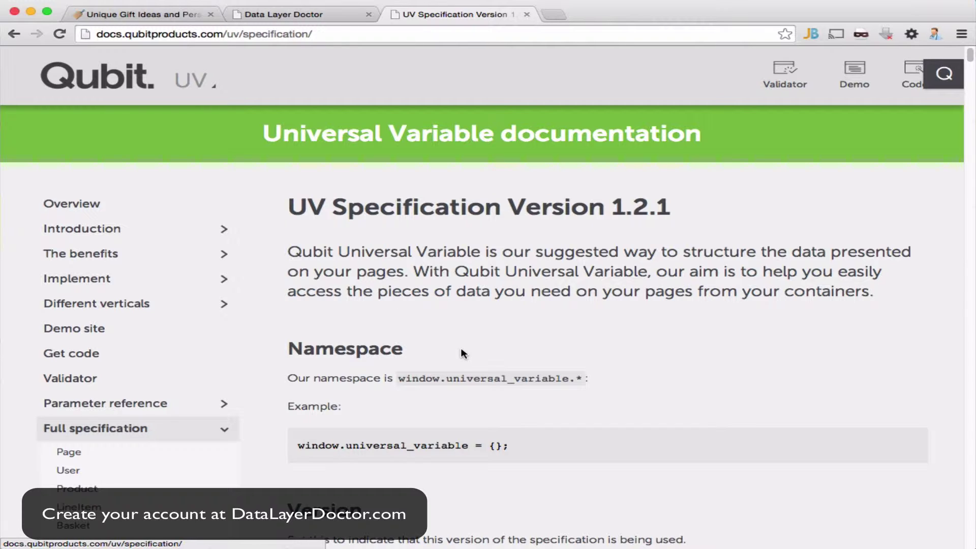
Step: Read through the Universal Variable specification as far as the table of universal_variable object properties
scroll(461, 353, down, 5)
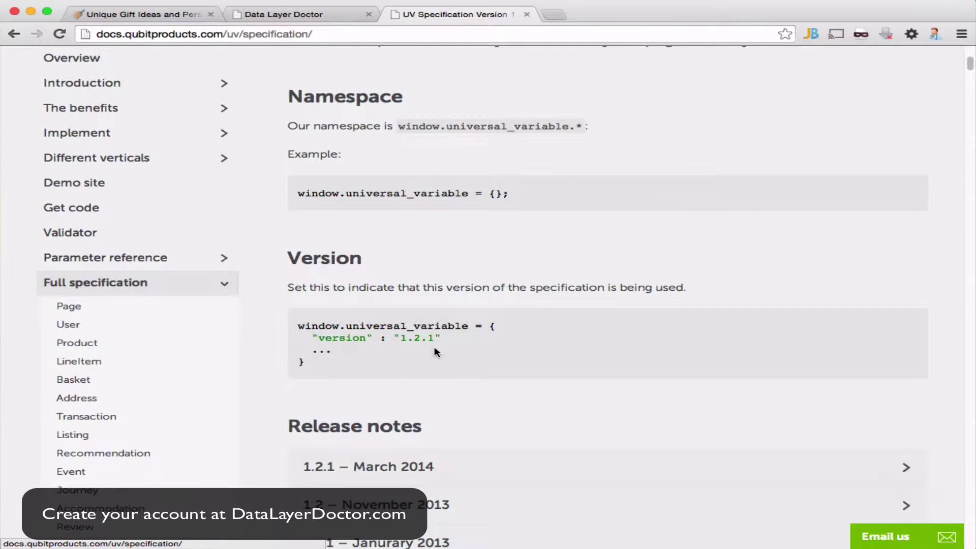
scroll(71, 316, down, 2)
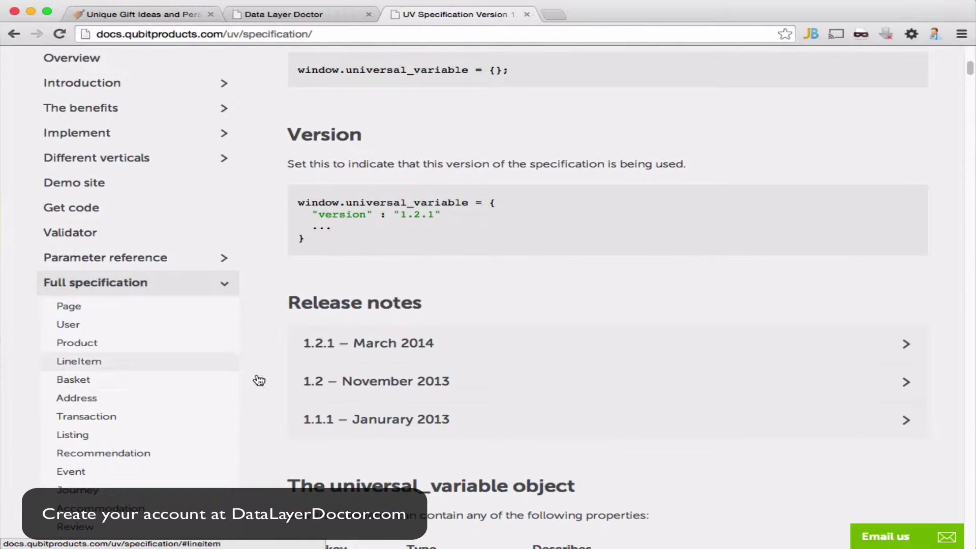
scroll(413, 262, down, 8)
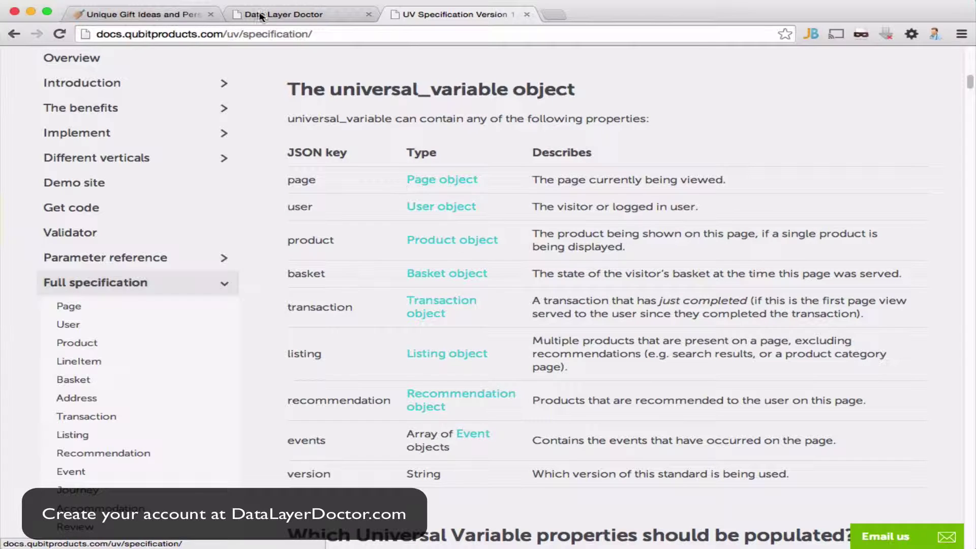
Step: Switch to the Not On The High Street website and look over its home page
click(162, 15)
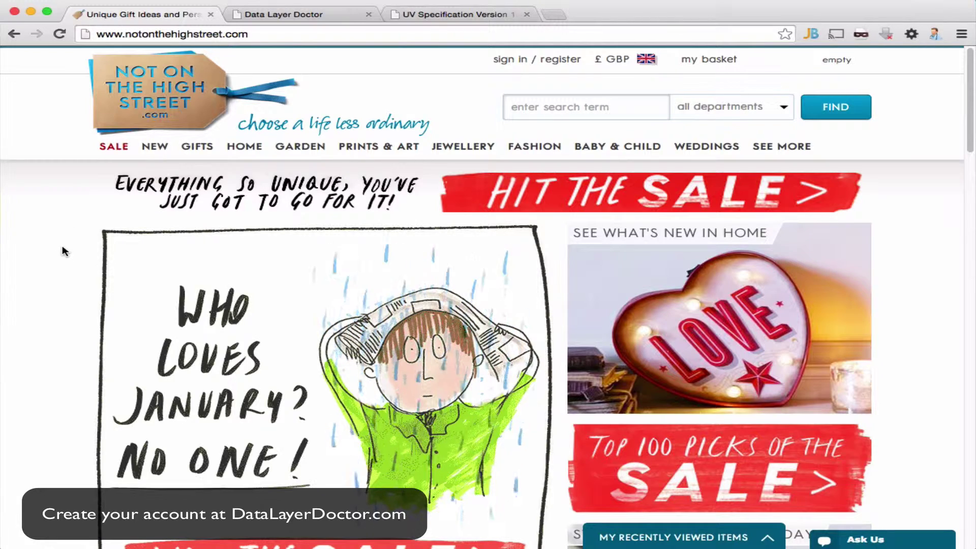
scroll(61, 251, down, 3)
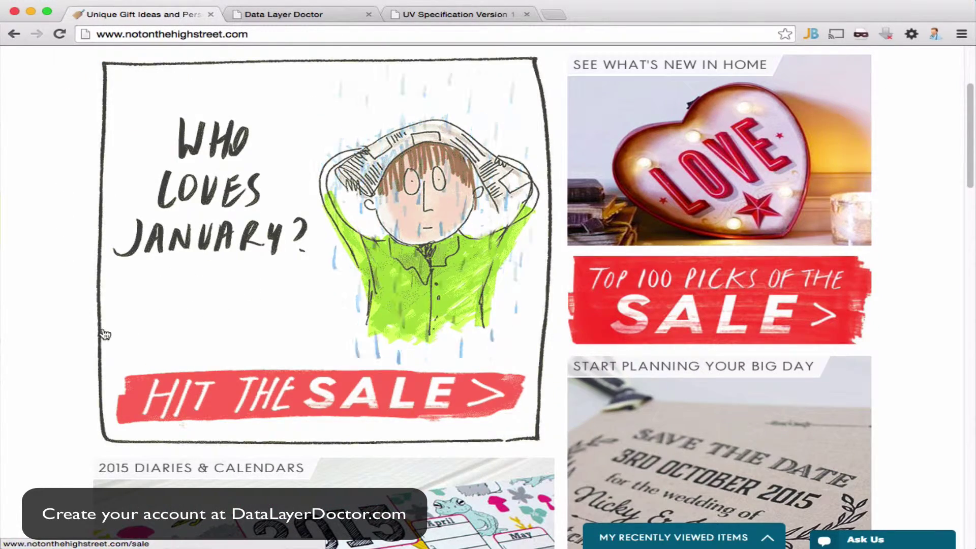
scroll(55, 316, up, 3)
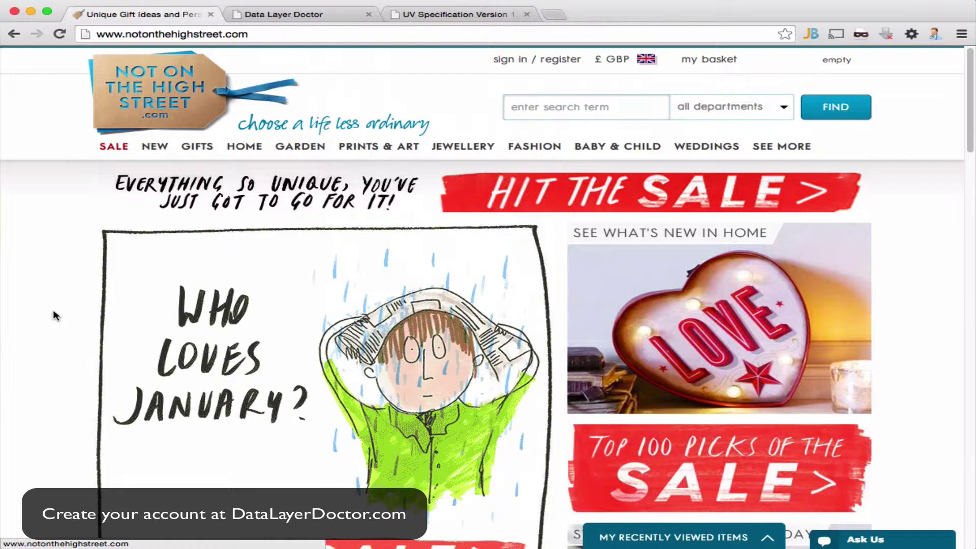
Step: In Data Layer Doctor, accept the project name Not On The High Street and choose the Universal Variable template
click(329, 16)
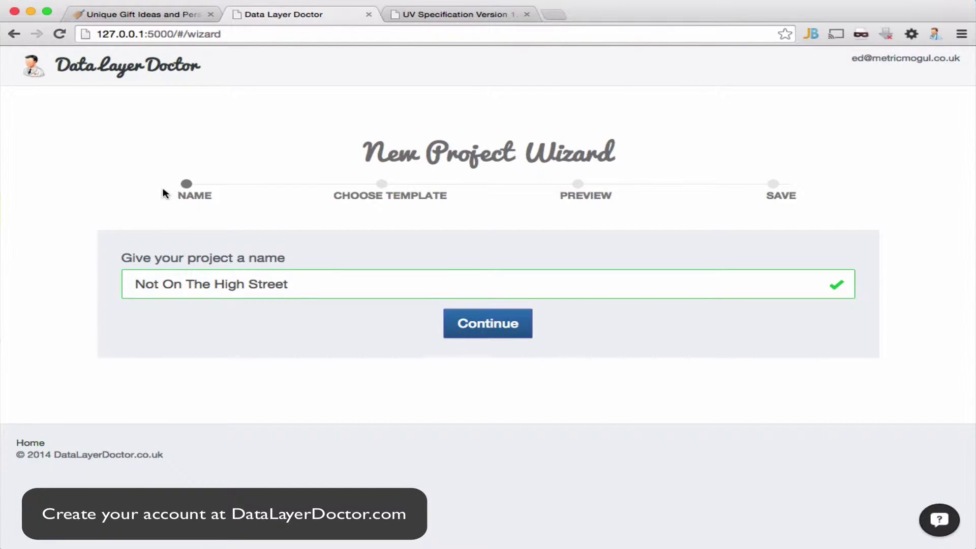
click(451, 324)
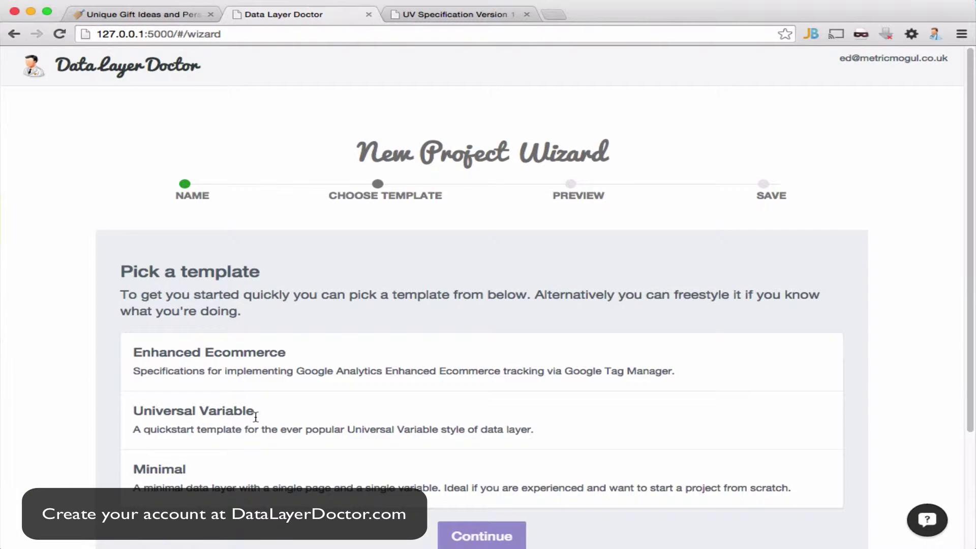
click(321, 423)
scroll(305, 420, down, 1)
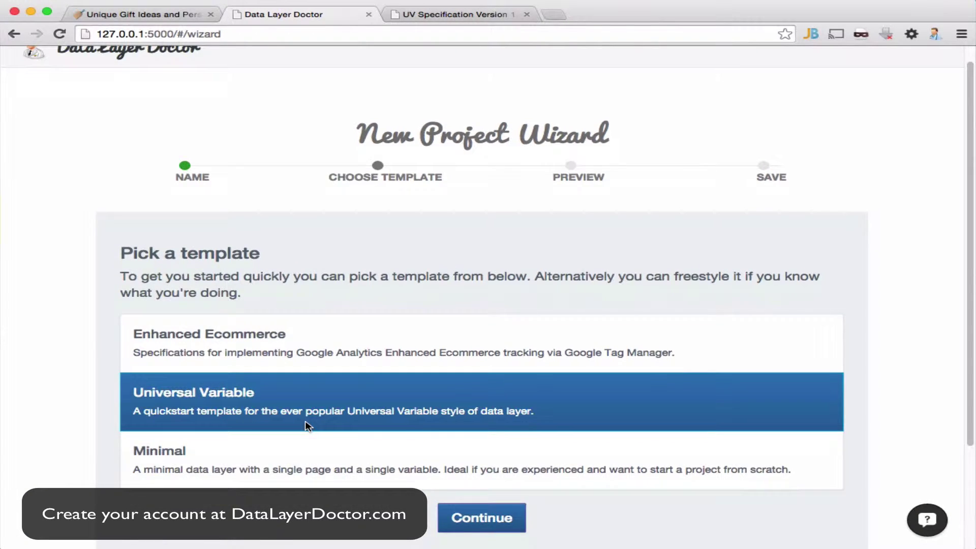
click(496, 520)
Step: Examine the sample JavaScript generated for the home page and the list of page types
scroll(327, 259, down, 5)
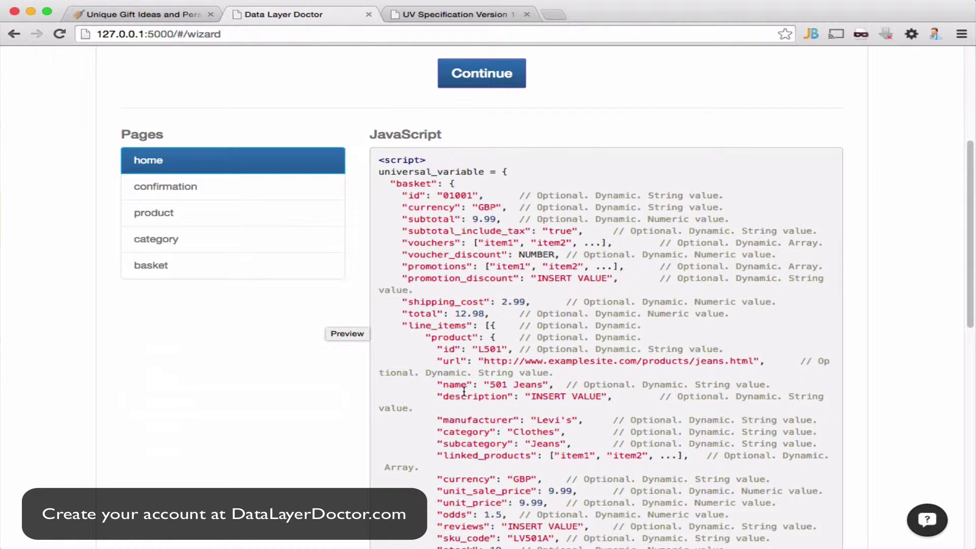
scroll(429, 348, down, 1)
scroll(429, 348, up, 2)
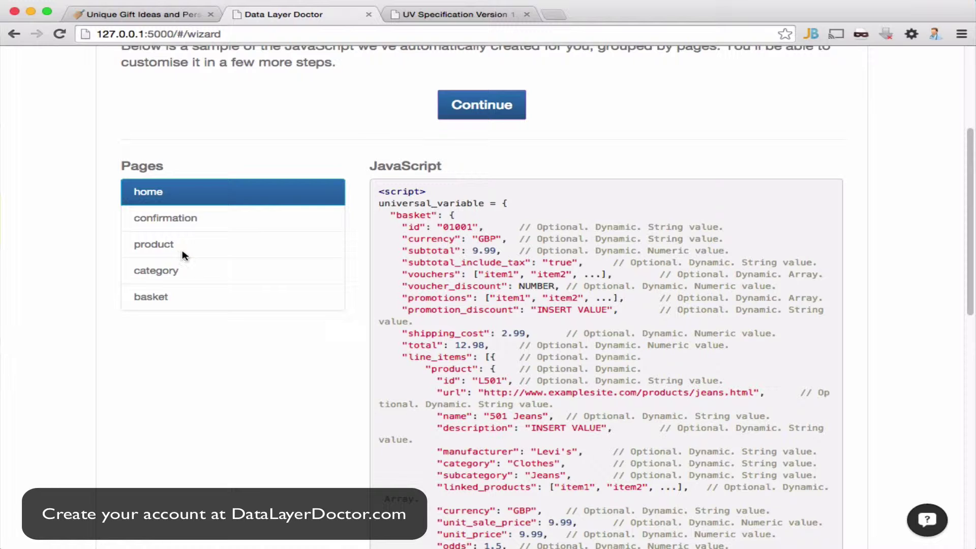
scroll(165, 223, down, 2)
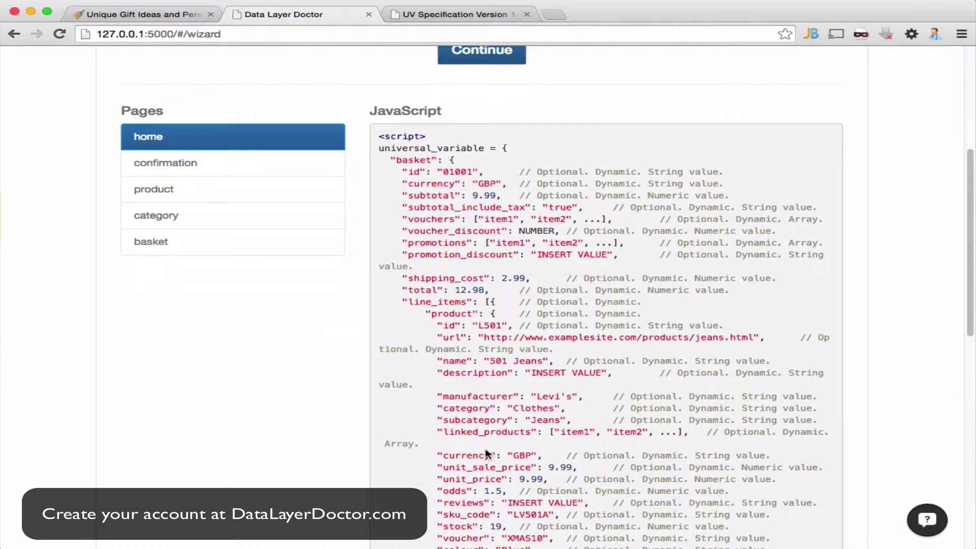
Step: Preview the confirmation page's JavaScript and examine its transaction object
click(190, 162)
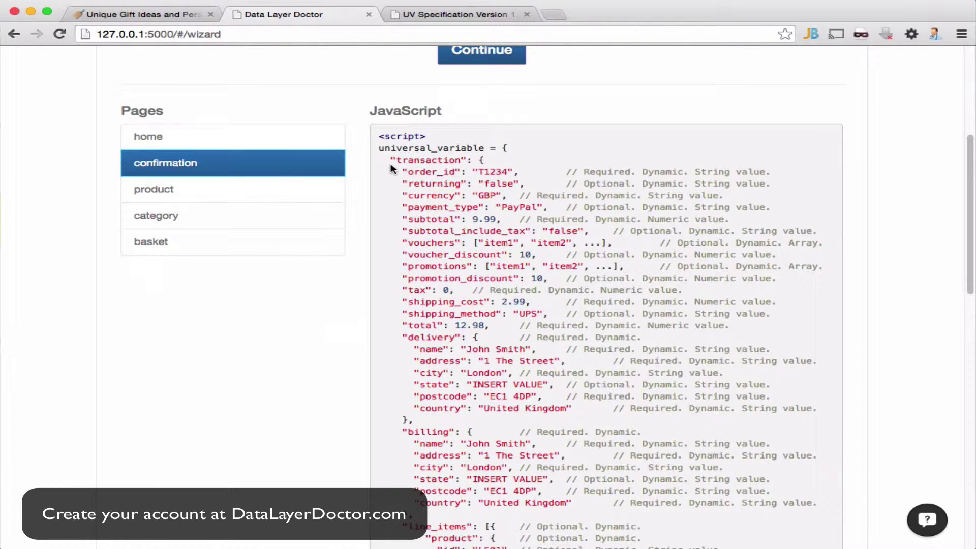
scroll(423, 190, down, 1)
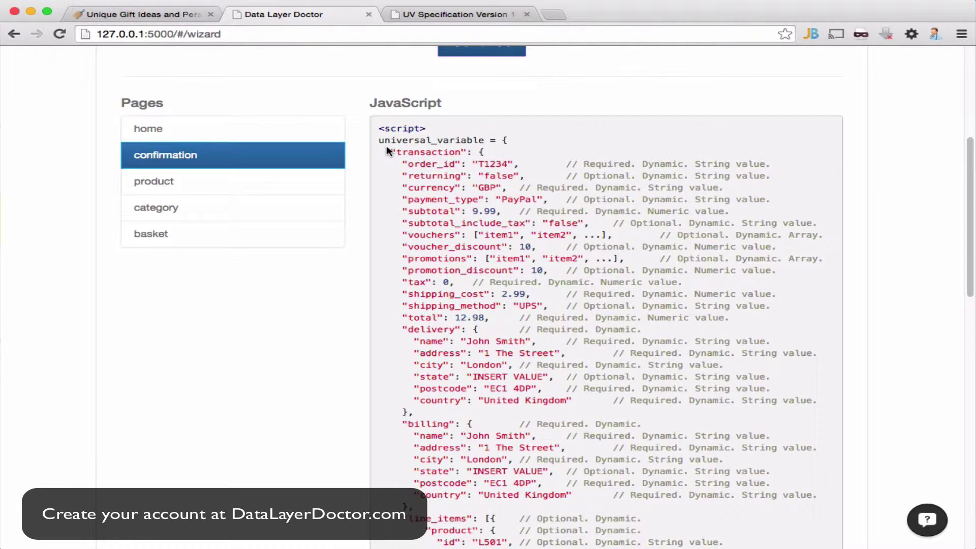
drag(387, 151, 470, 152)
scroll(442, 244, down, 3)
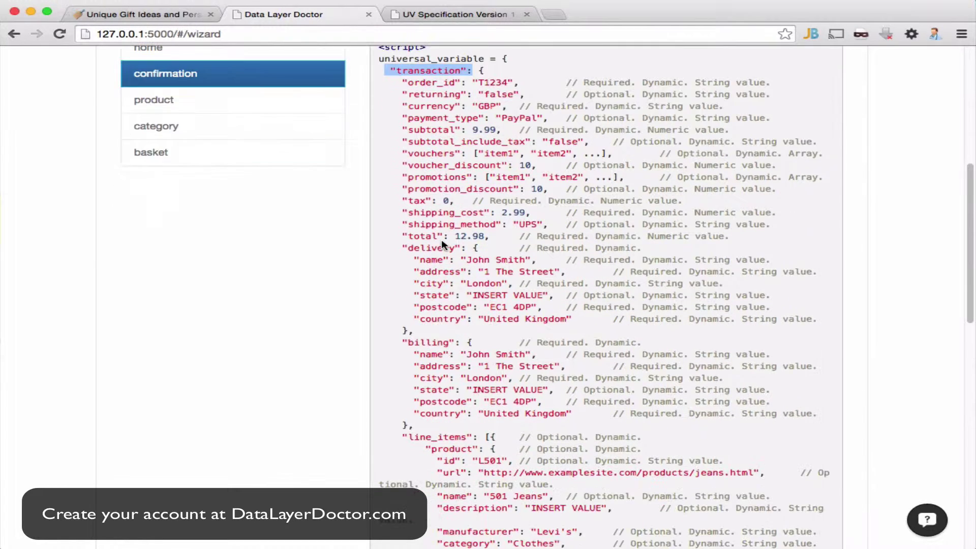
scroll(439, 240, up, 1)
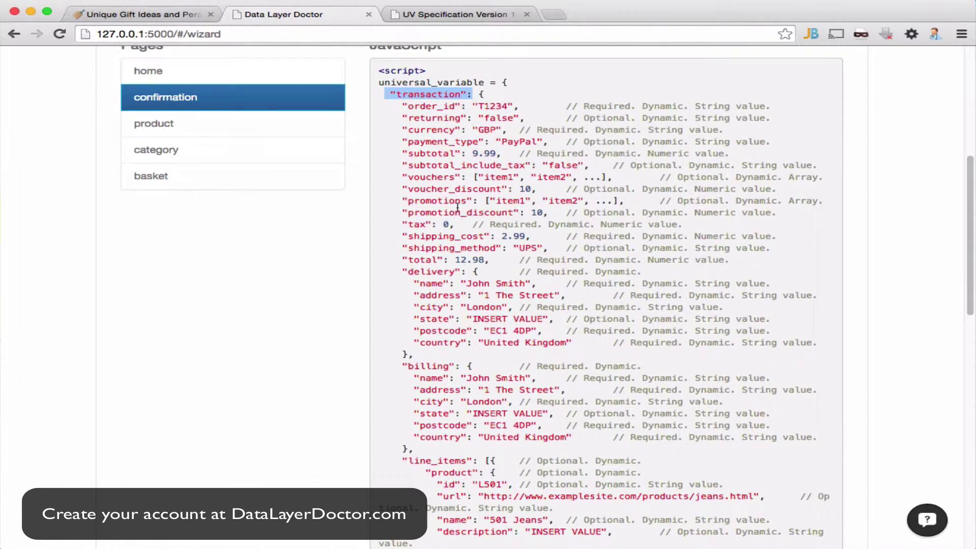
Step: Preview the product page's JavaScript and examine the properties of its product object
click(233, 128)
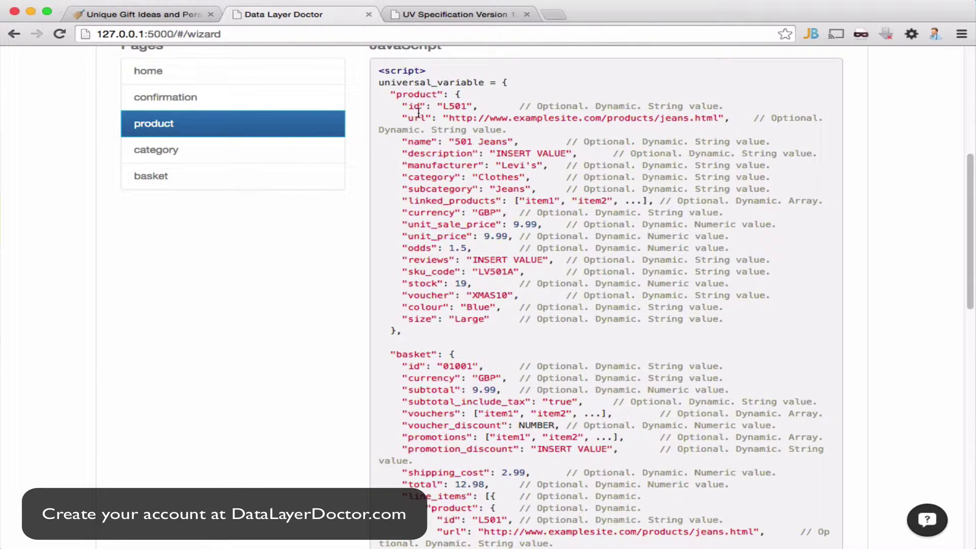
drag(409, 100, 491, 319)
click(483, 298)
Step: Look up the Product object in the Universal Variable specification and read its common properties
click(430, 15)
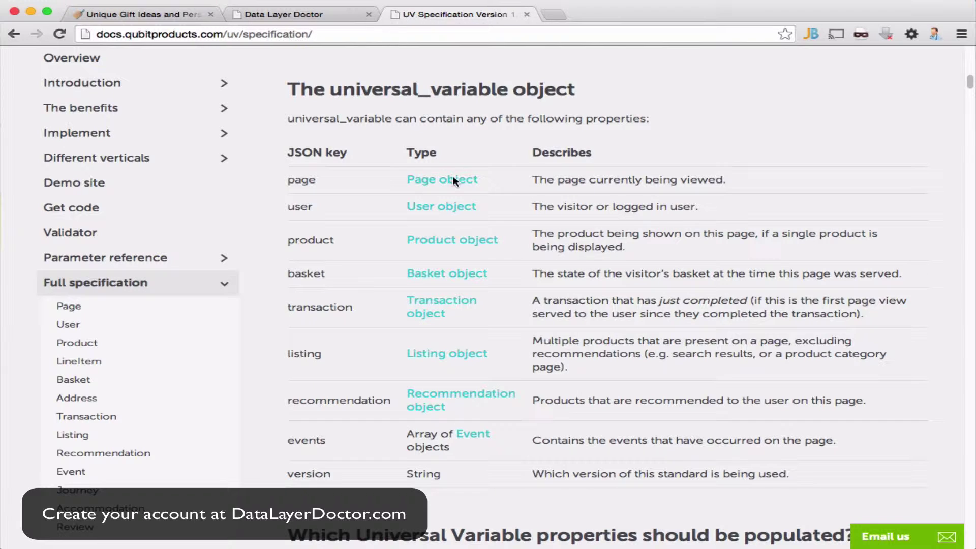
click(435, 240)
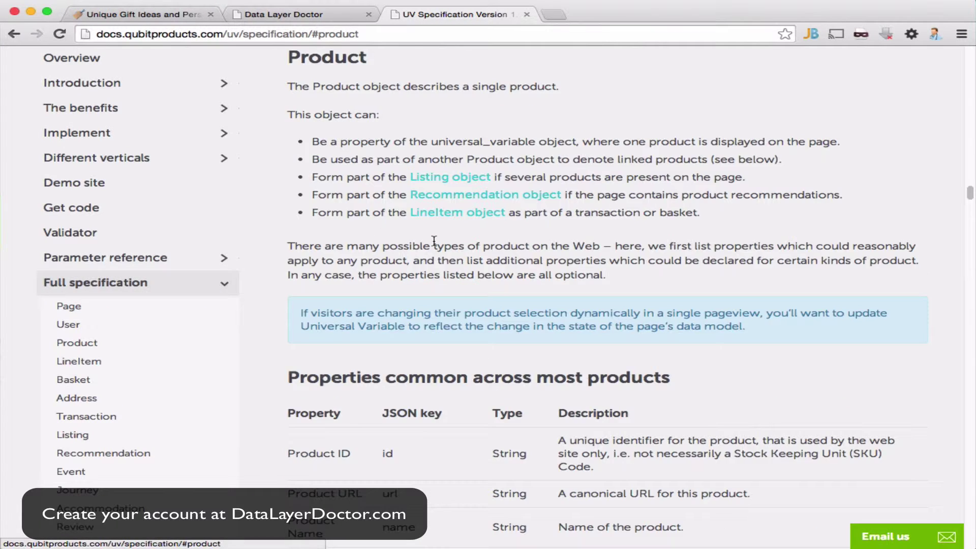
scroll(359, 237, down, 3)
scroll(359, 237, down, 5)
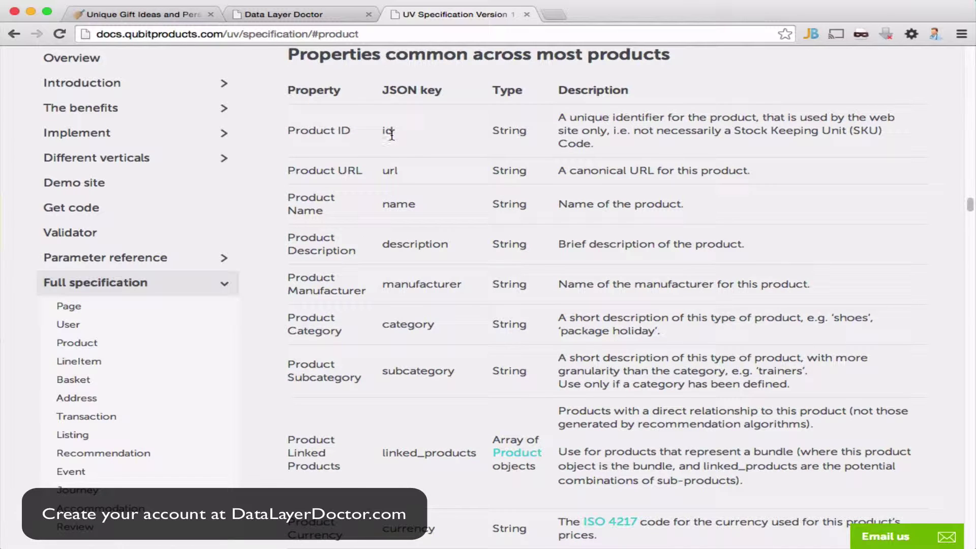
Step: Return to Data Layer Doctor and compare the previewed product object's id, url and name properties with the specification
click(290, 17)
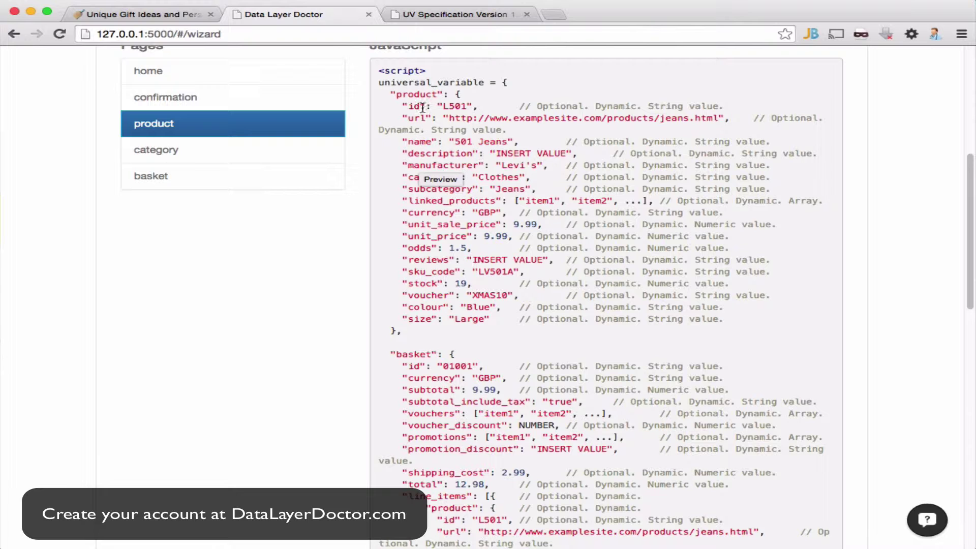
drag(422, 107, 466, 145)
click(451, 182)
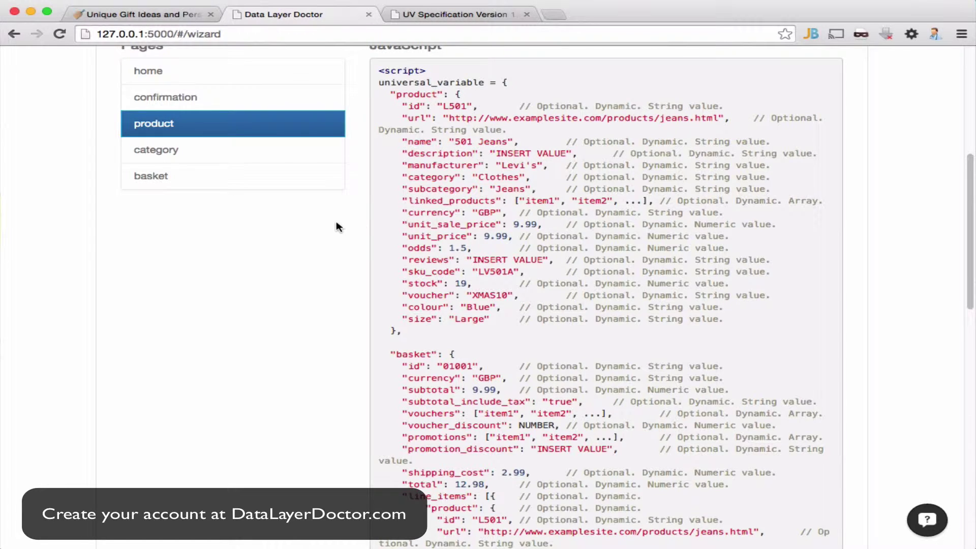
Step: Finish the preview stage, save the new project and go to the editor
scroll(337, 227, up, 5)
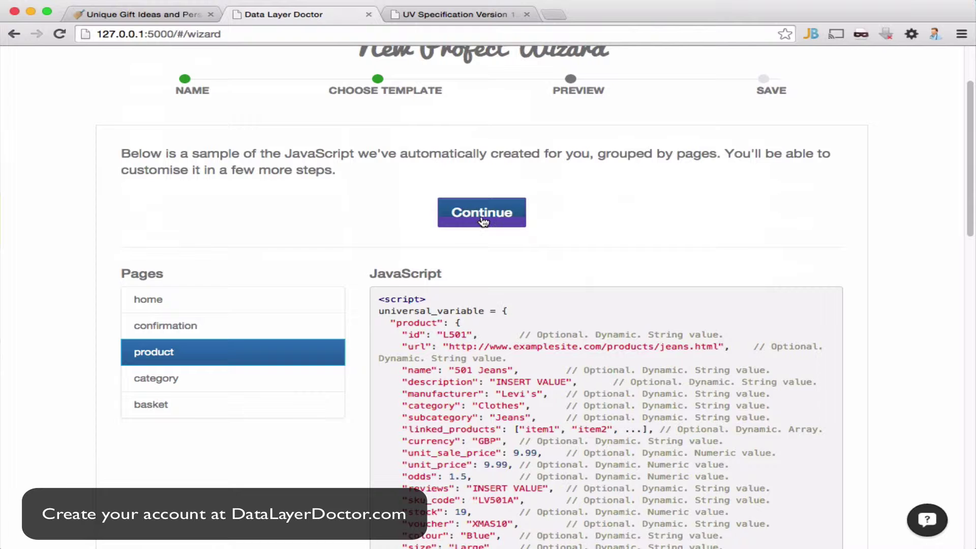
click(482, 216)
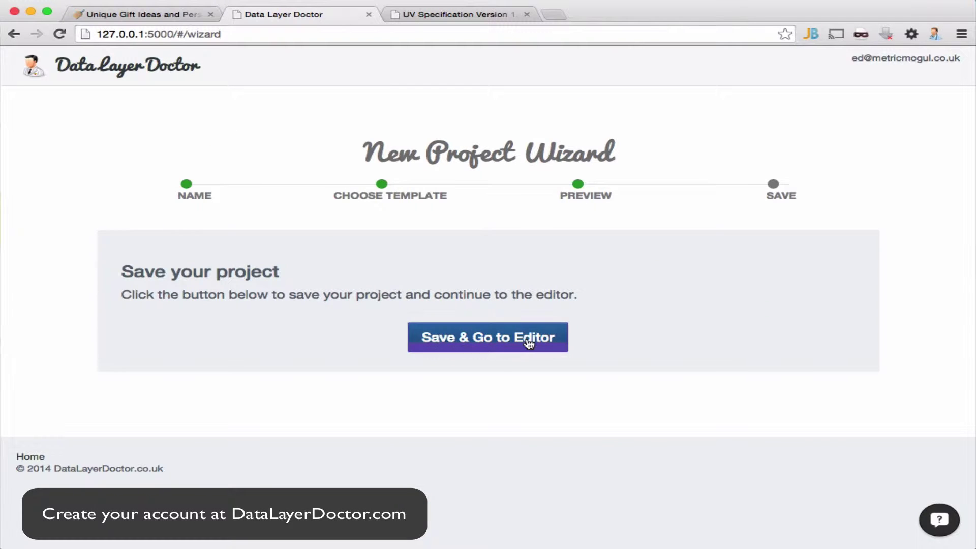
click(528, 348)
Step: Select the home page type, expand its user variables, and turn off twitter_id and facebook_id
scroll(417, 278, down, 5)
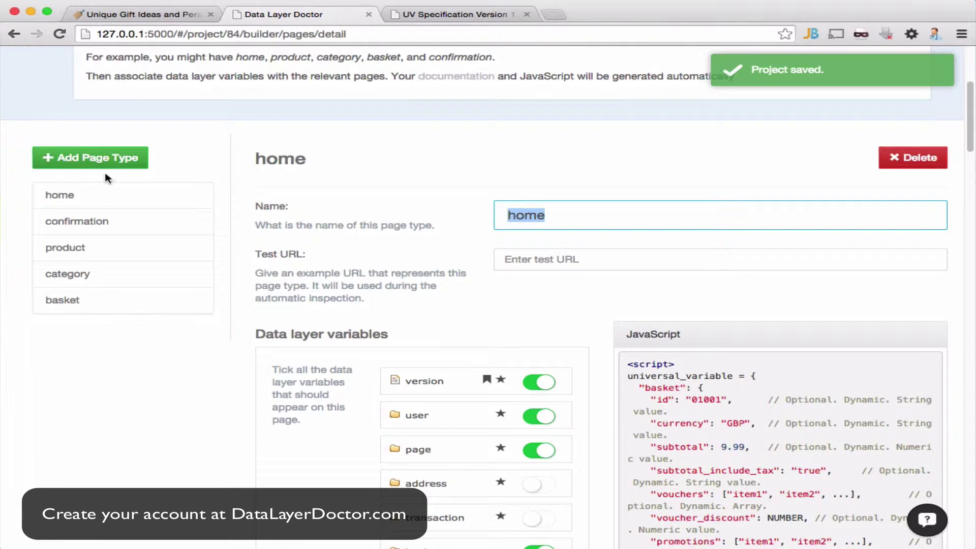
click(104, 199)
scroll(243, 247, down, 1)
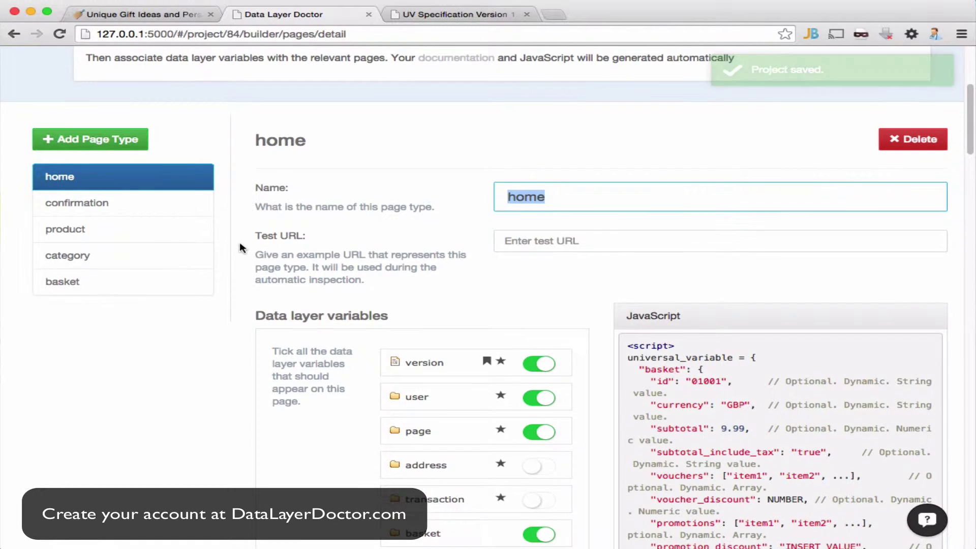
scroll(286, 279, down, 3)
click(402, 336)
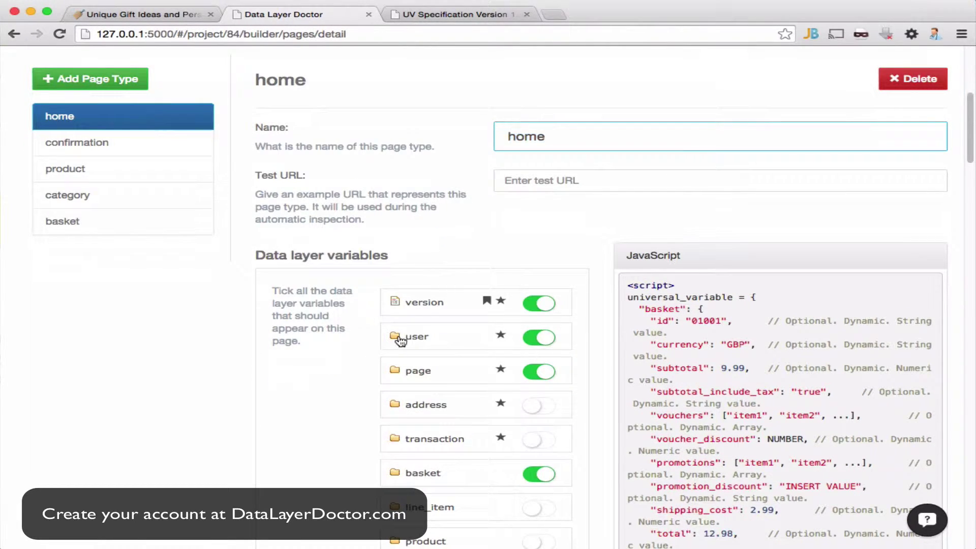
scroll(333, 321, down, 3)
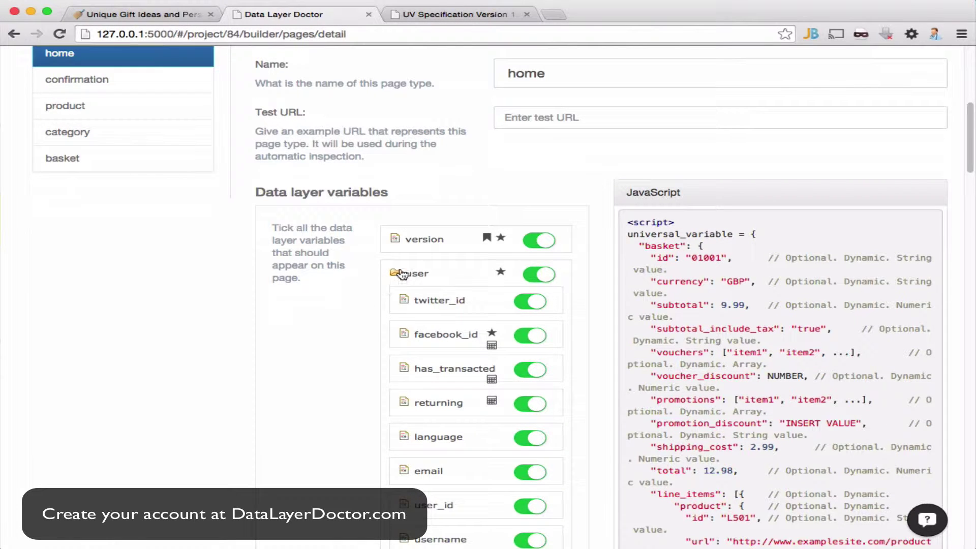
click(527, 303)
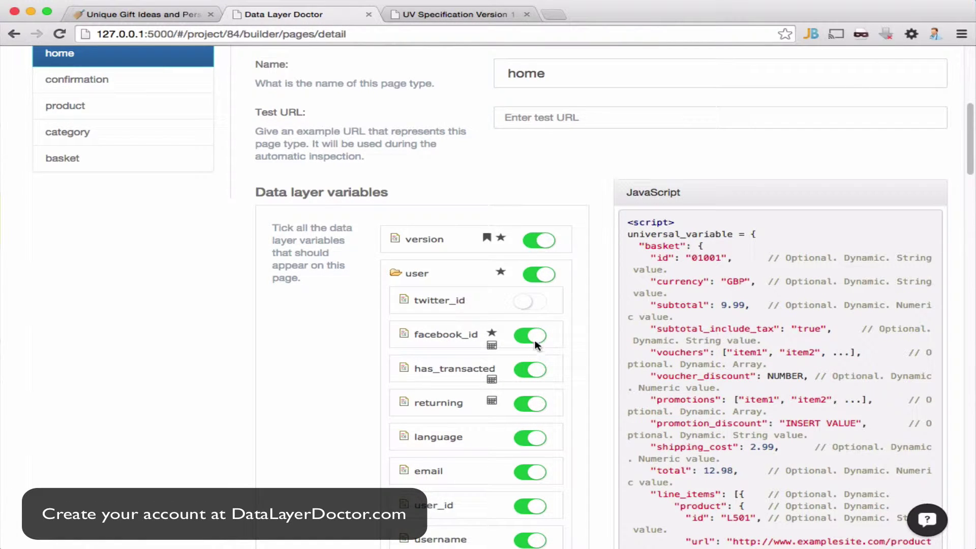
click(530, 337)
Step: Check the user object in the home page's generated JavaScript for the effect of the disabled variables
scroll(437, 328, down, 4)
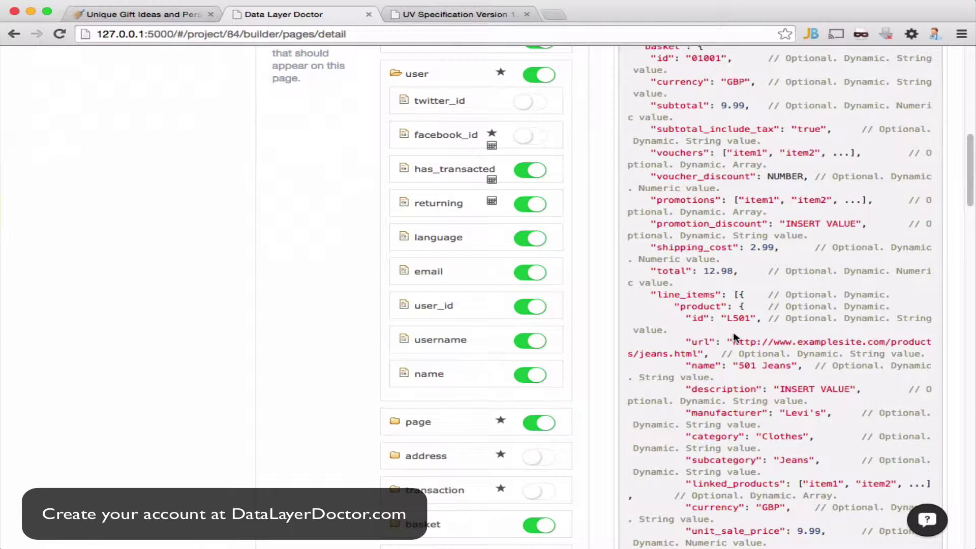
scroll(735, 336, down, 10)
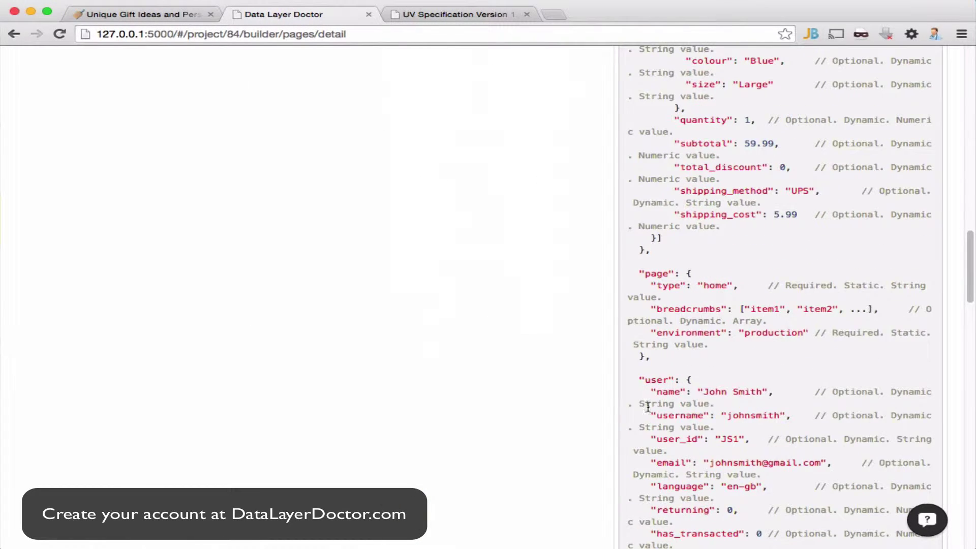
scroll(647, 407, down, 4)
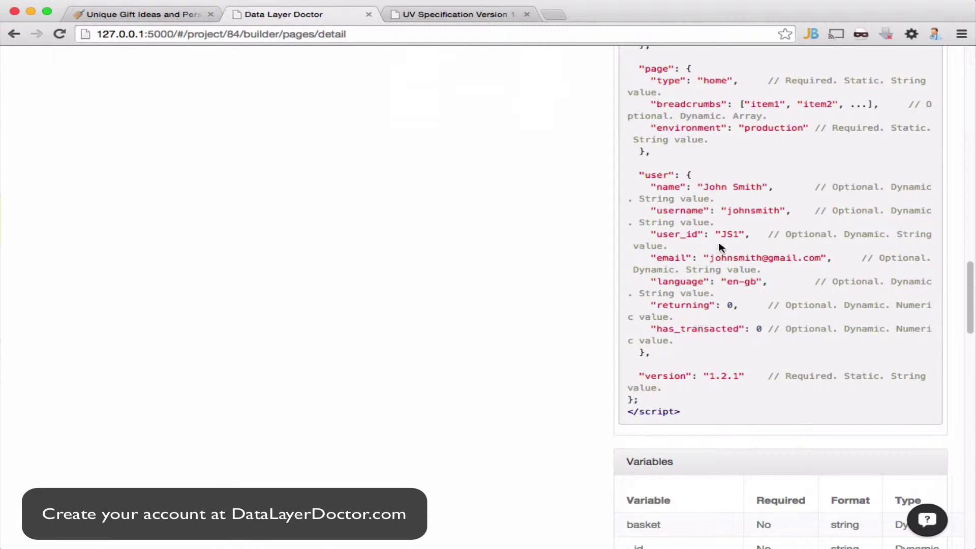
Step: Turn twitter_id back on for the home page and check the user object in the generated JavaScript
scroll(544, 261, up, 15)
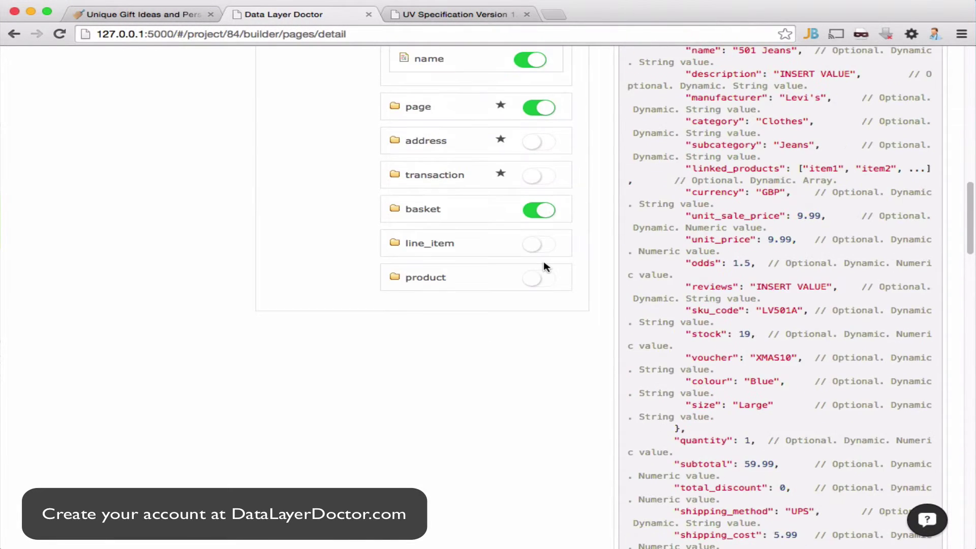
click(528, 239)
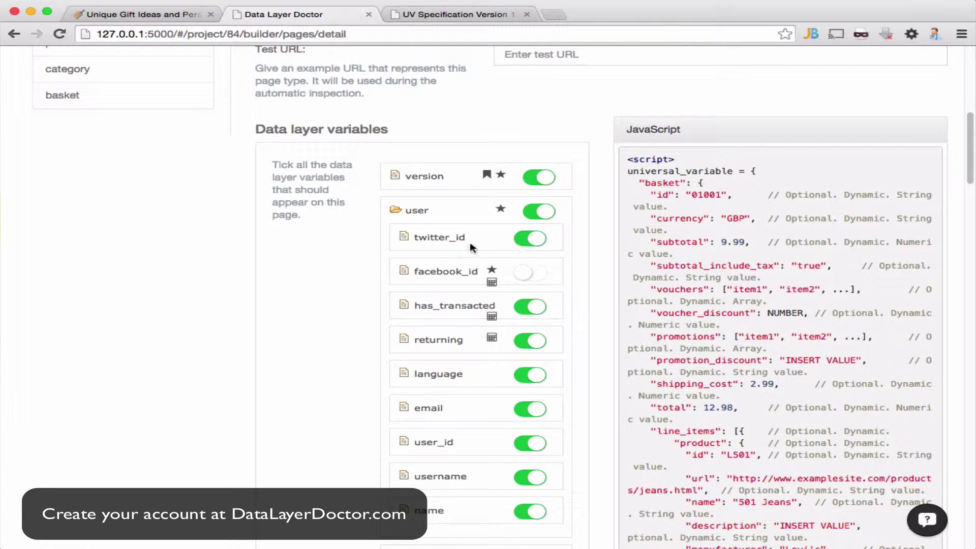
scroll(560, 269, down, 15)
scroll(723, 304, down, 1)
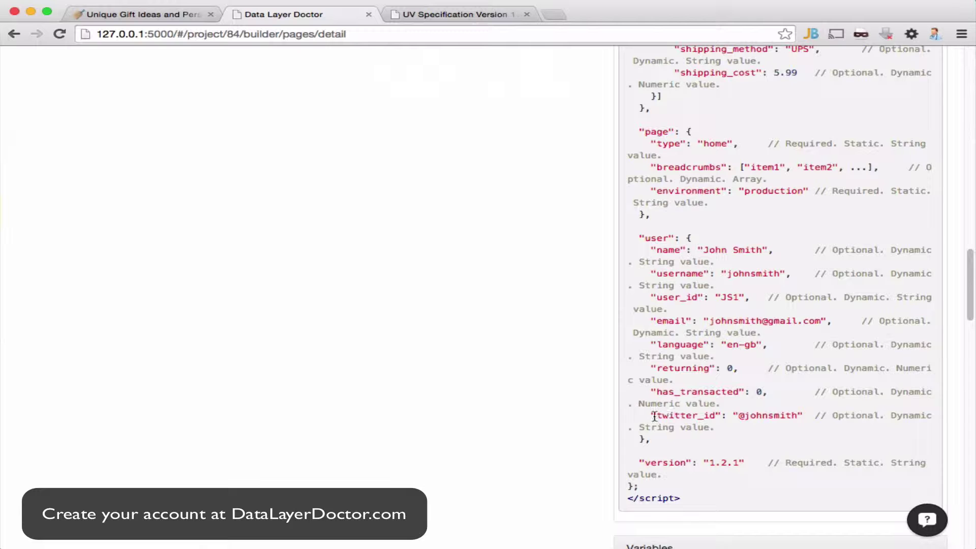
Step: Check twitter_id in the home page's generated JavaScript and save the project
drag(654, 416, 785, 416)
click(766, 430)
scroll(470, 364, up, 20)
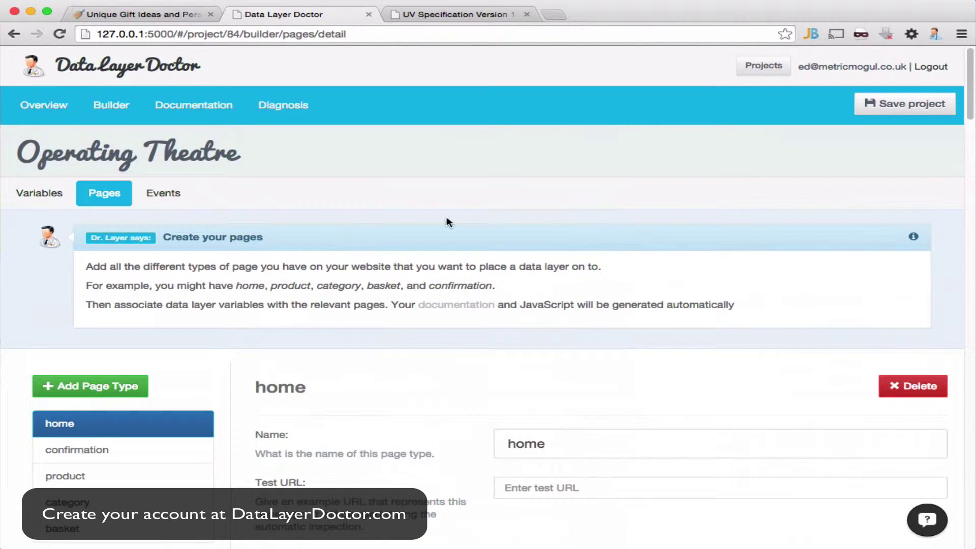
click(870, 108)
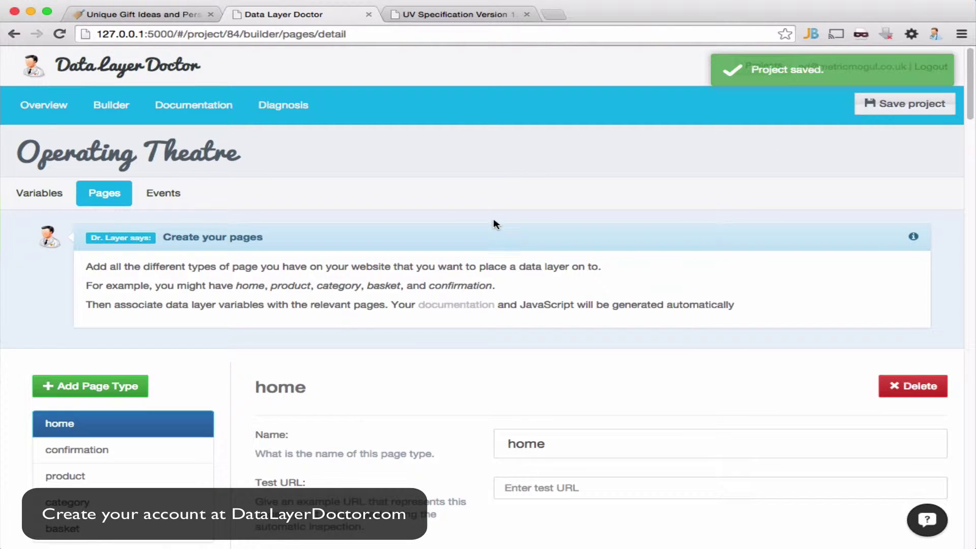
Step: Open the project's generated documentation and examine the variables table and sample JavaScript for the home page template
click(201, 110)
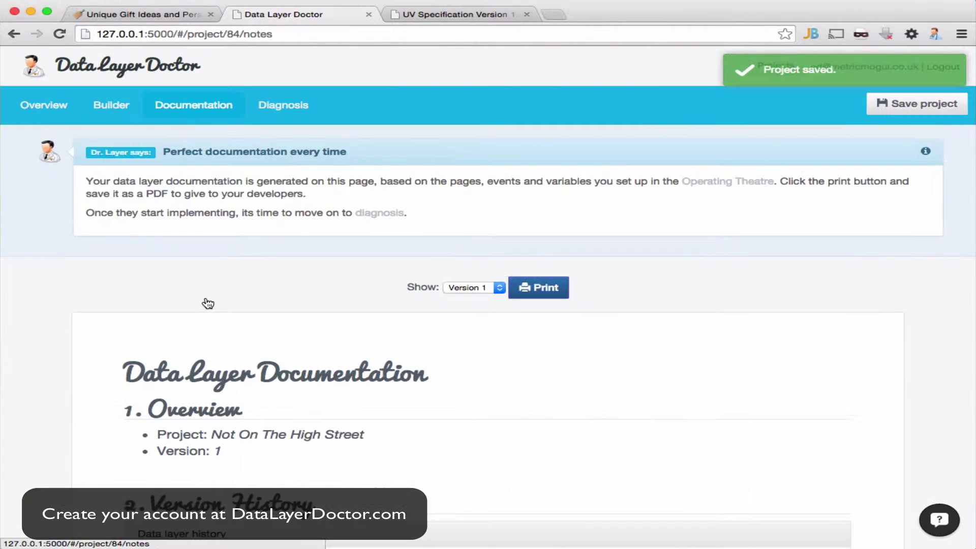
scroll(171, 291, down, 5)
scroll(318, 322, down, 4)
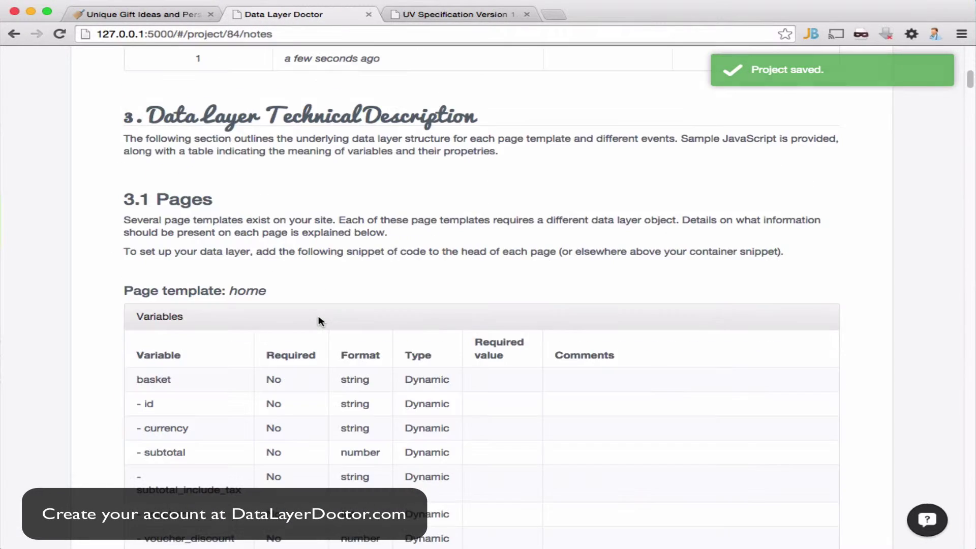
scroll(319, 321, down, 3)
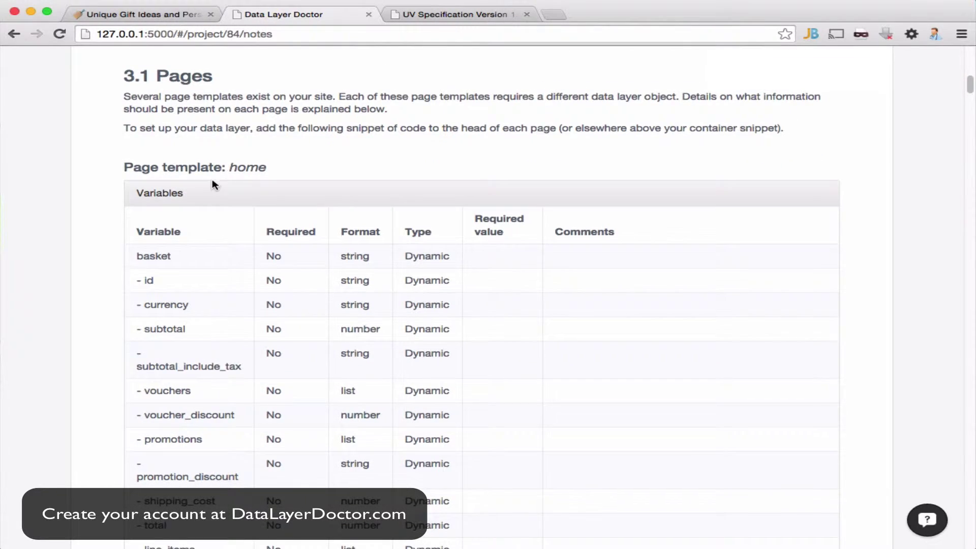
scroll(212, 185, down, 15)
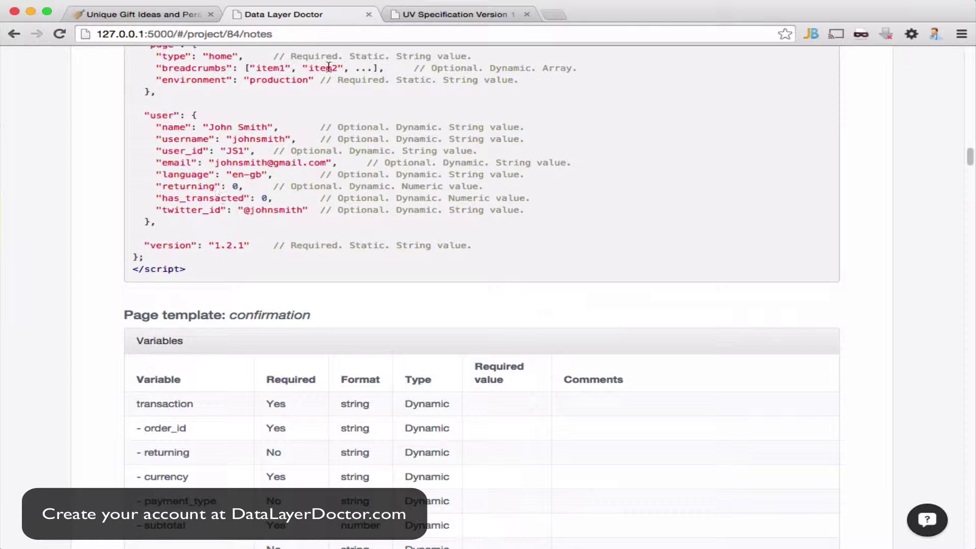
Step: Switch to the Not On The High Street website, reload it, and open the Data Layer Doctor extension's settings
click(146, 15)
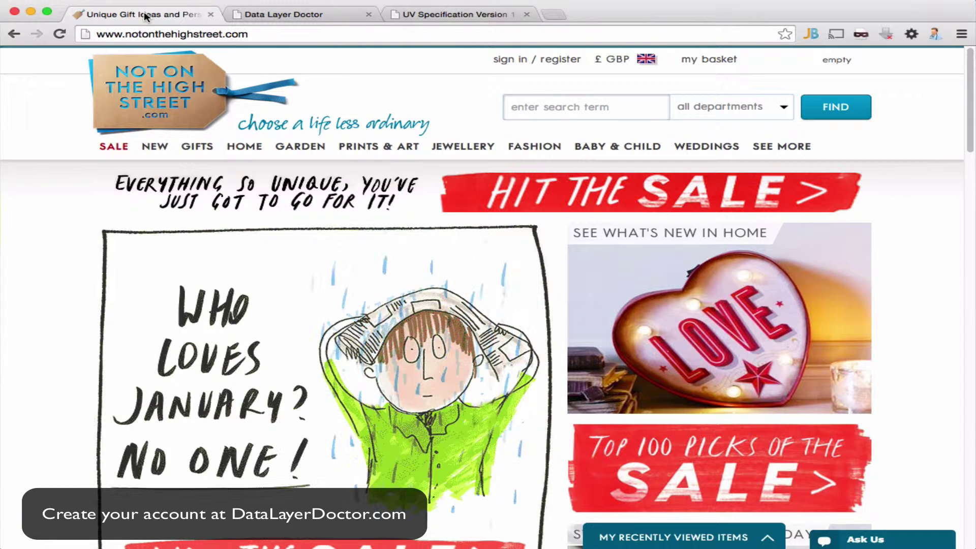
click(930, 36)
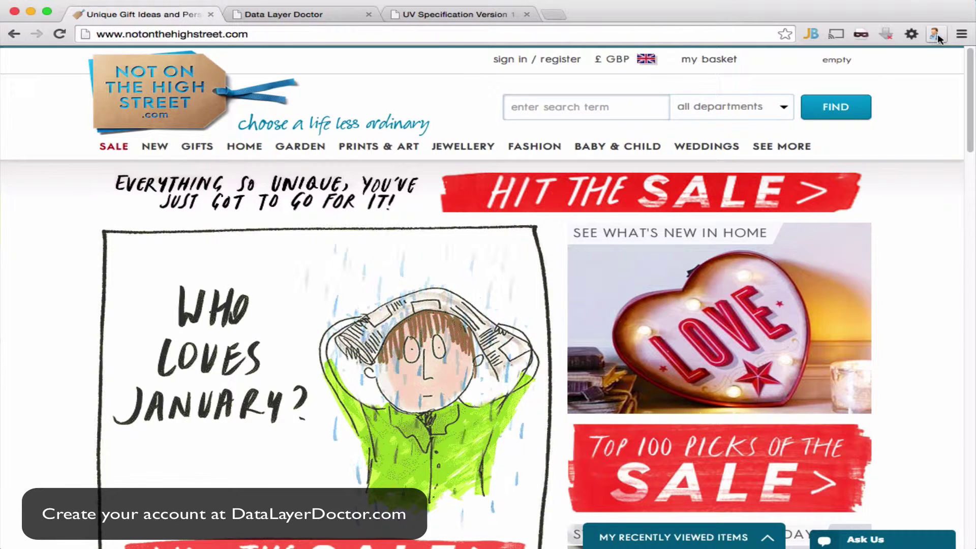
click(936, 34)
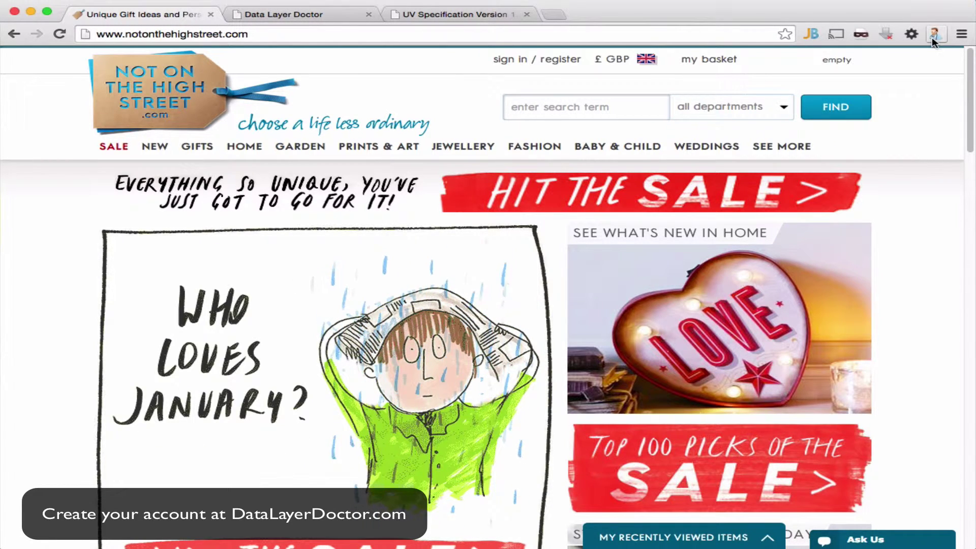
key(super+r)
click(936, 34)
click(645, 66)
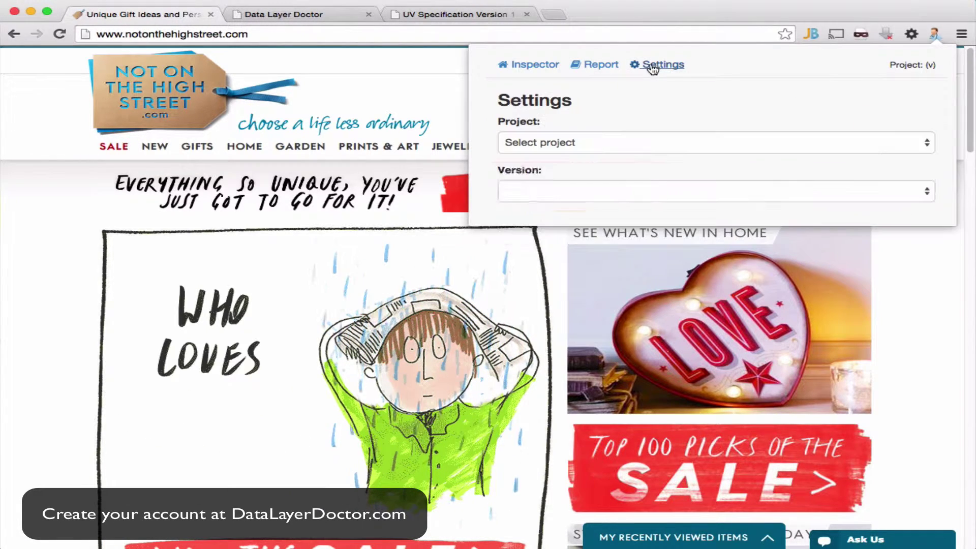
Step: Set the extension's project to Not On The High Street and its version to 1
click(593, 143)
click(575, 217)
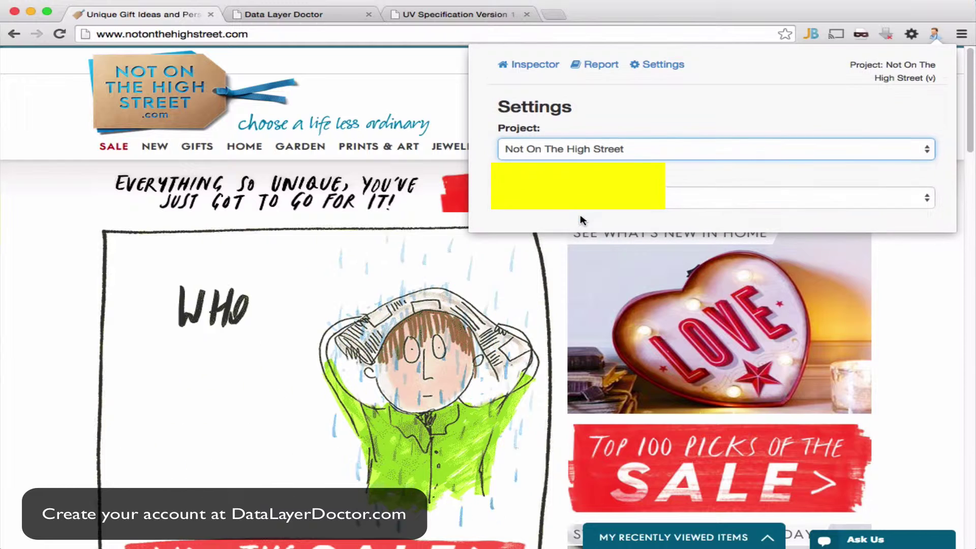
click(562, 199)
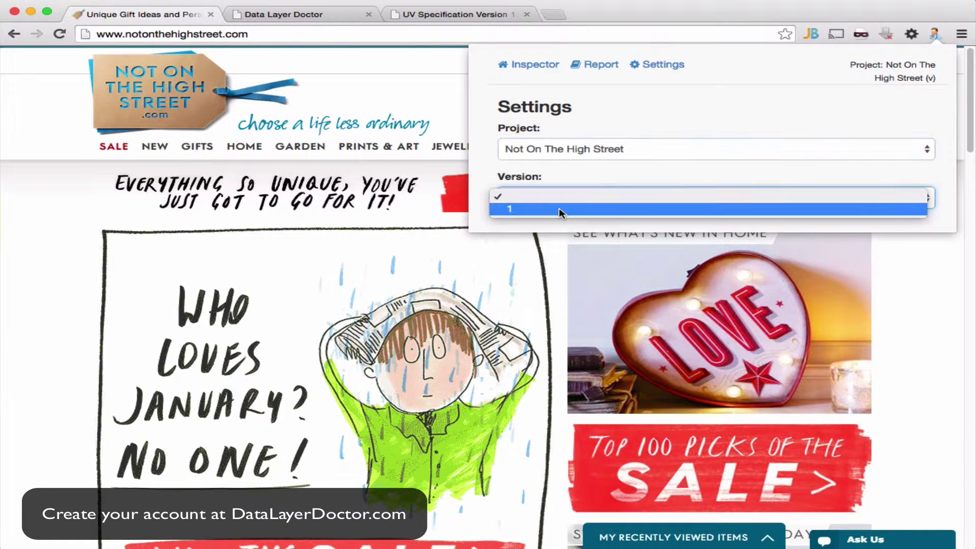
click(584, 209)
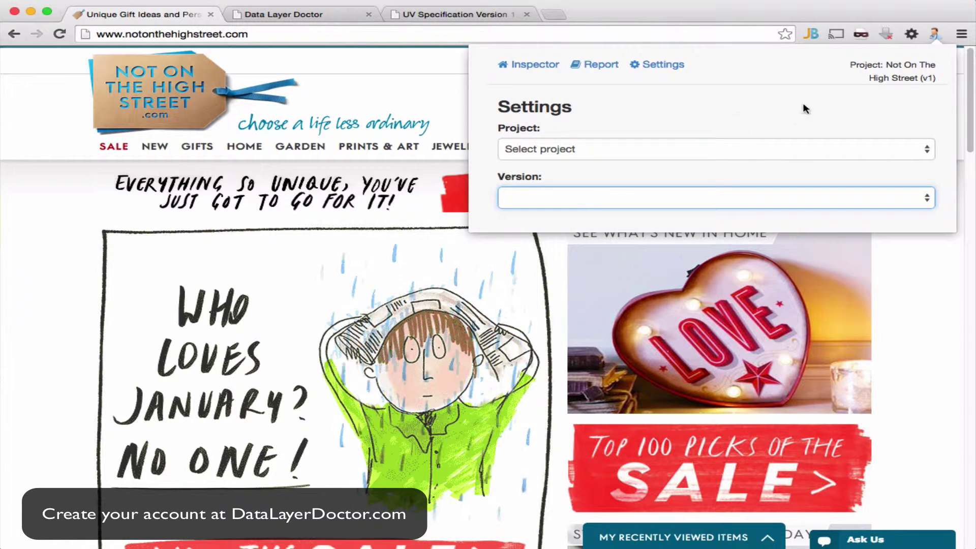
triple_click(828, 65)
Step: Choose the Page: home template in the extension's inspector and examine the data layer found on the website's home page
click(535, 64)
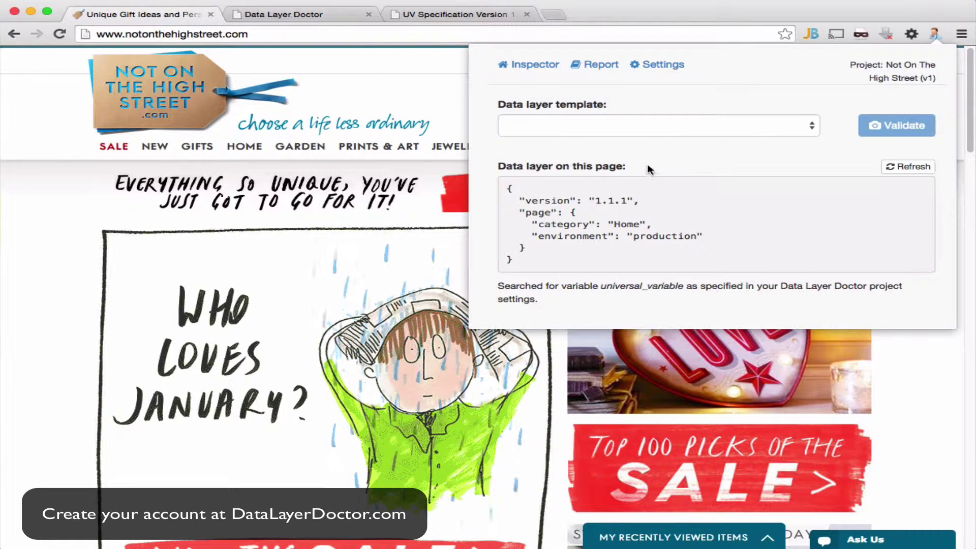
click(589, 125)
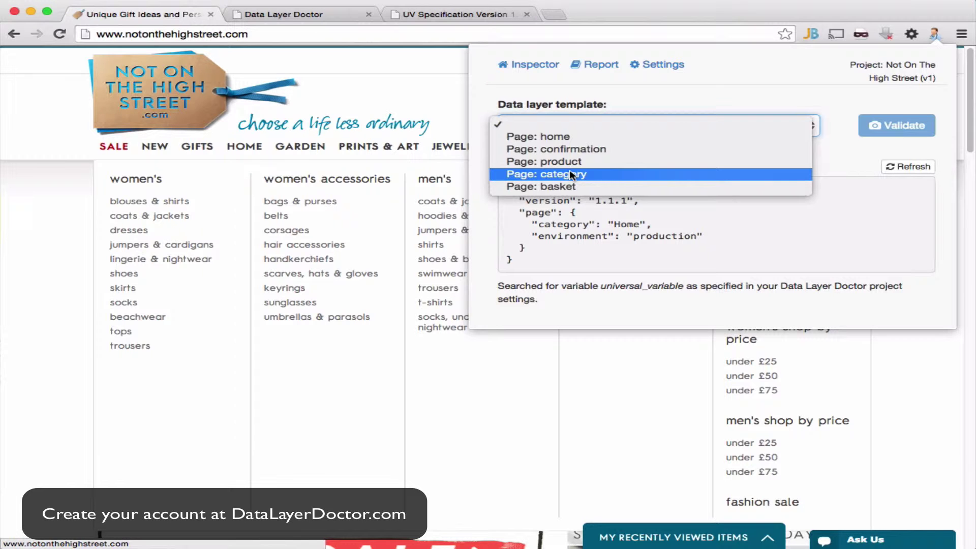
click(557, 138)
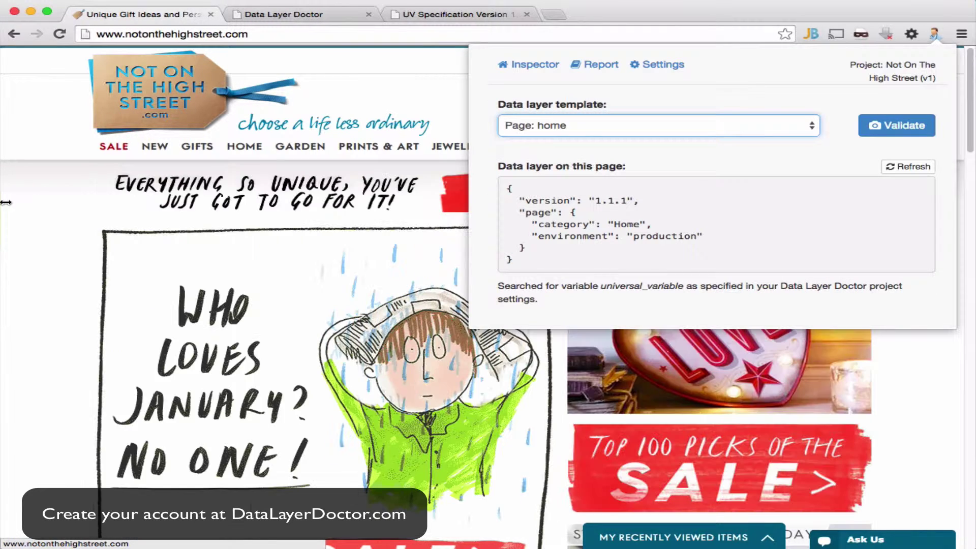
scroll(228, 97, down, 1)
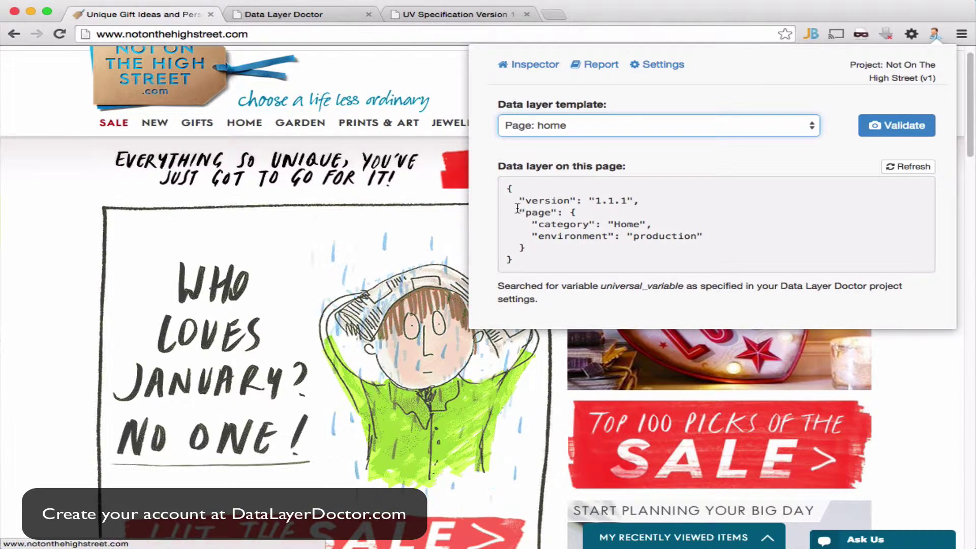
drag(506, 191, 541, 260)
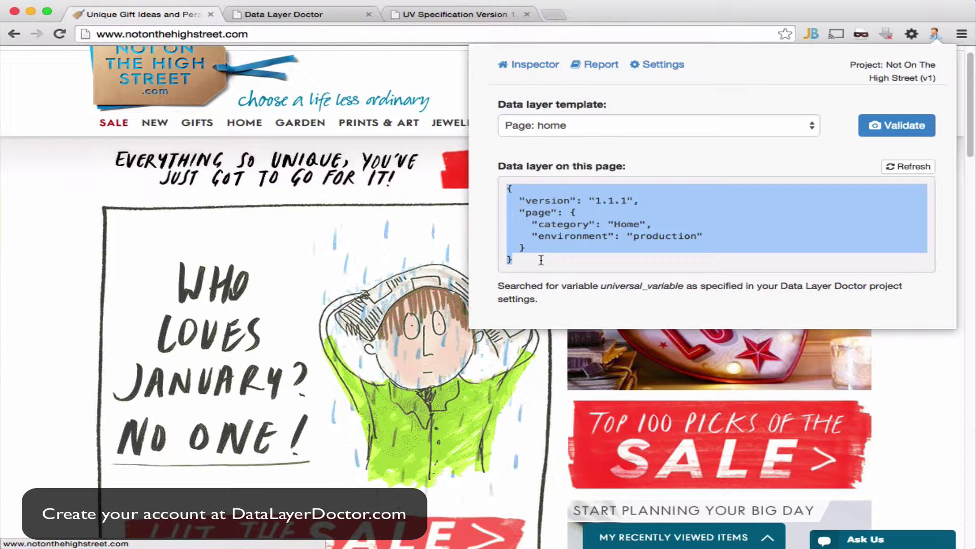
click(636, 147)
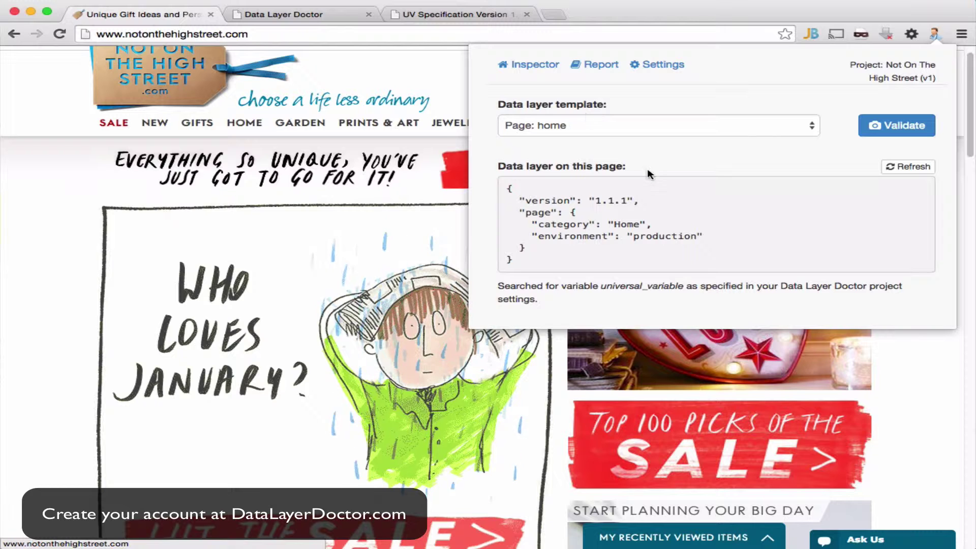
Step: Validate the home page's data layer against the template and examine the results, particularly page.type
click(903, 127)
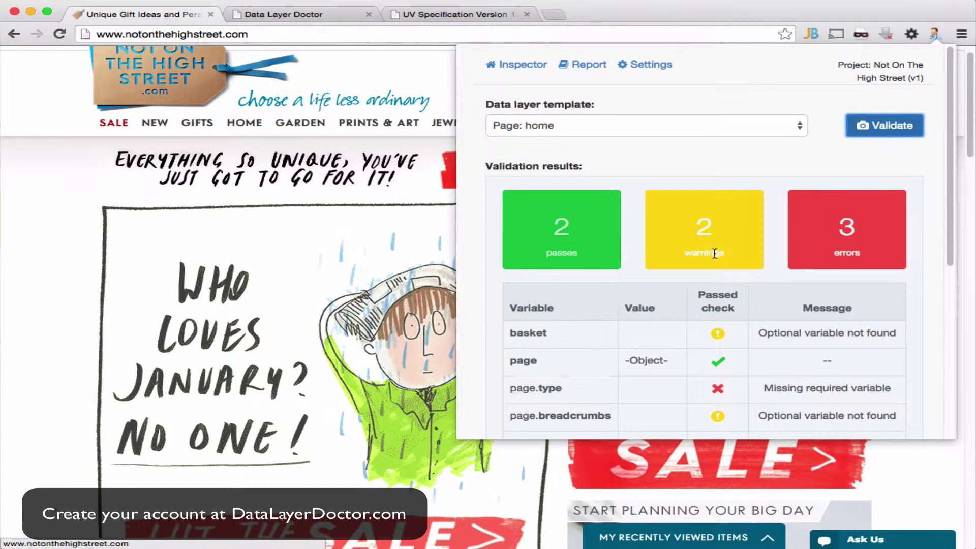
scroll(730, 272, down, 5)
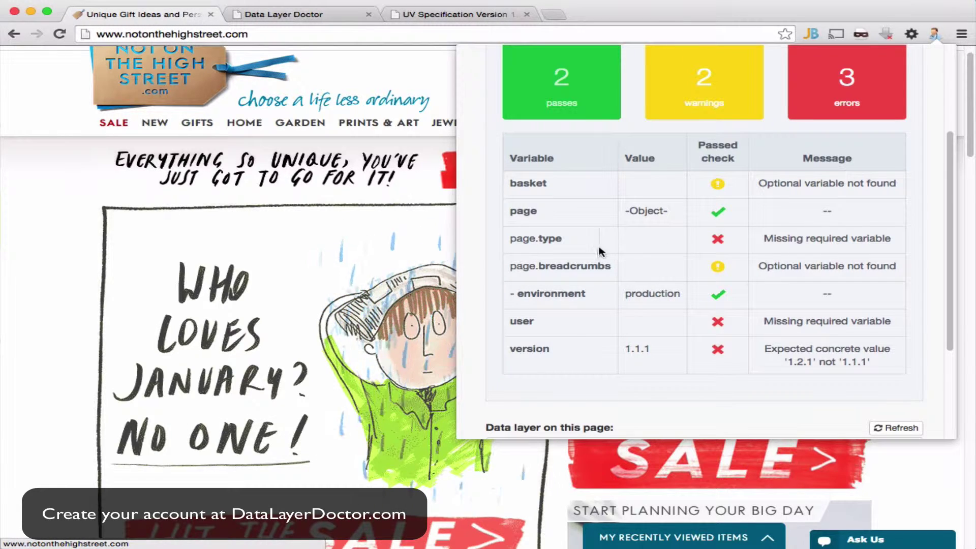
drag(511, 239, 560, 244)
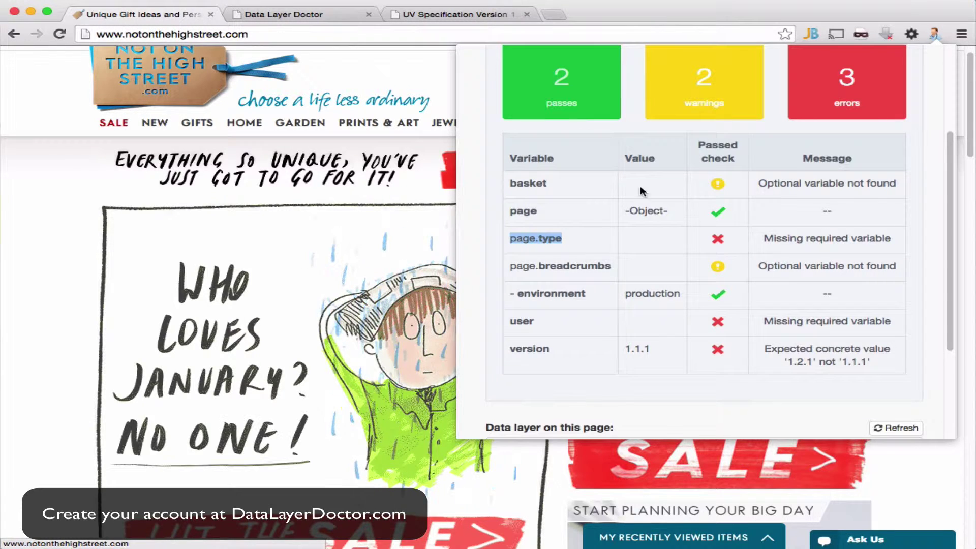
Step: Look up the Page object in the Universal Variable specification and read the description of its type property
click(465, 14)
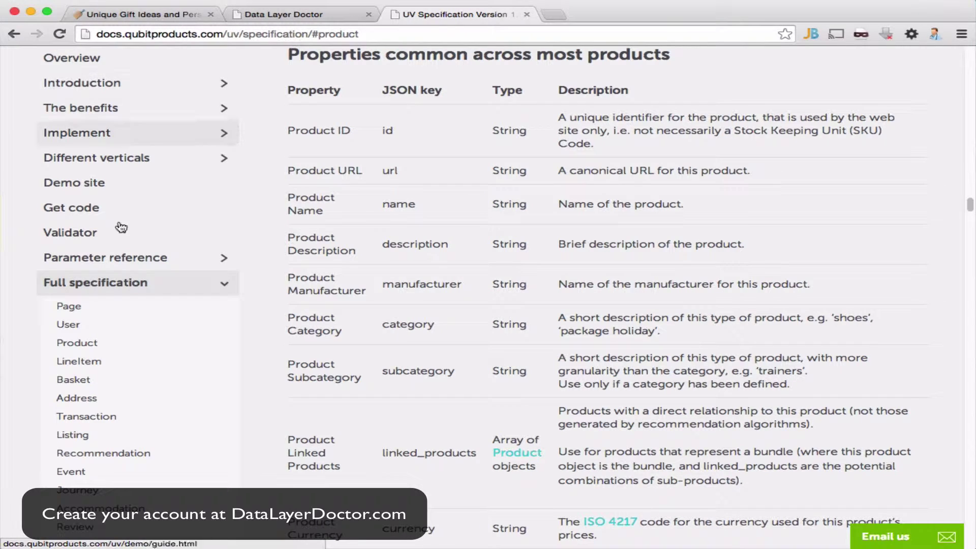
click(71, 308)
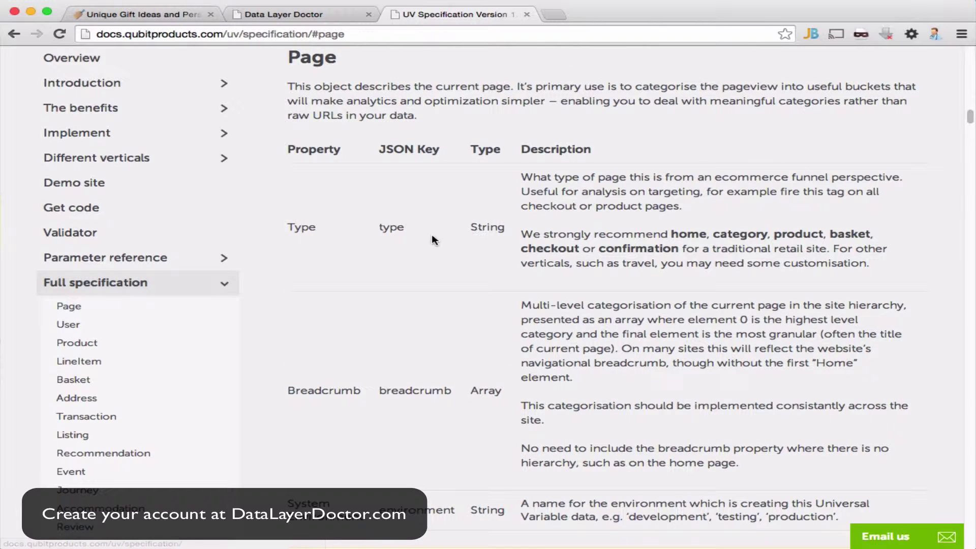
drag(513, 182, 890, 266)
click(814, 264)
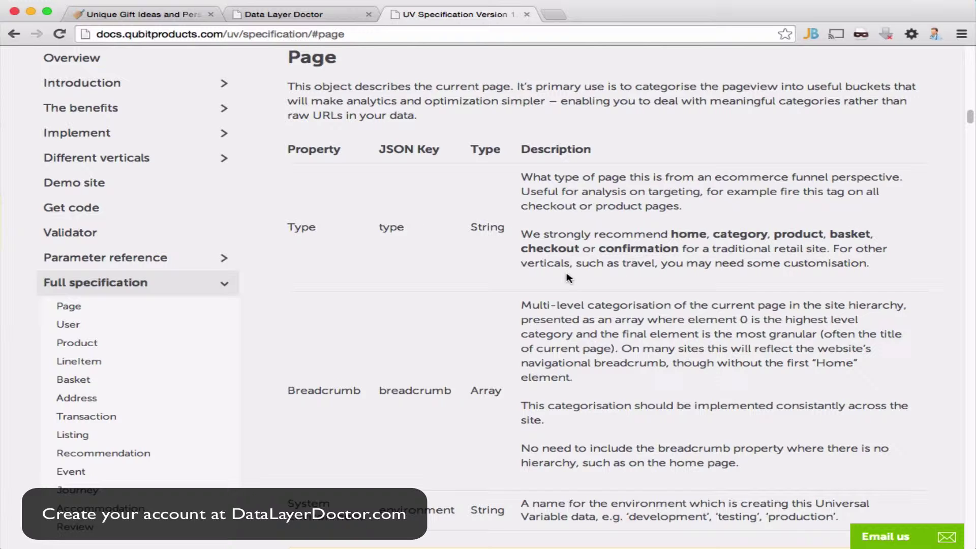
Step: Return to the Not On The High Street site, revalidate its data layer against Page: home, and review the results table
click(153, 14)
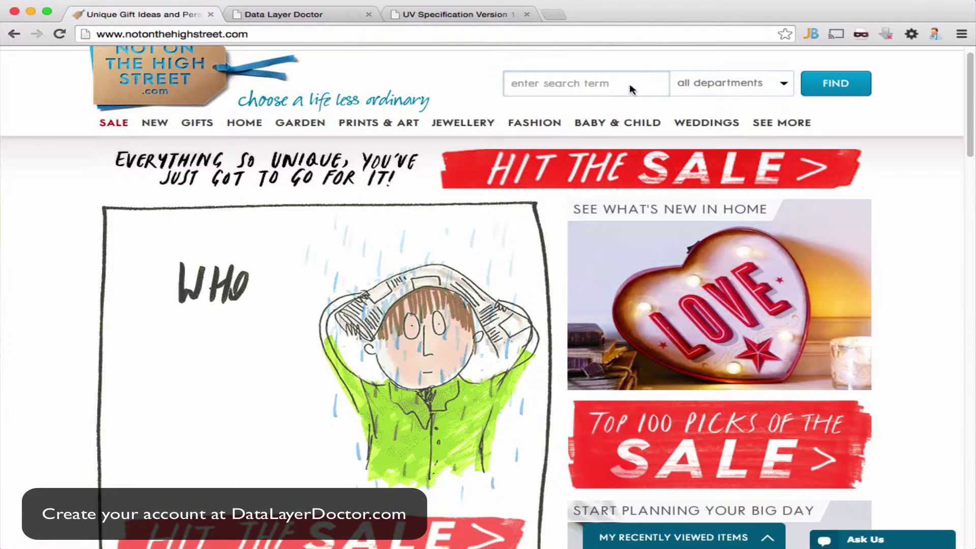
click(934, 34)
click(635, 125)
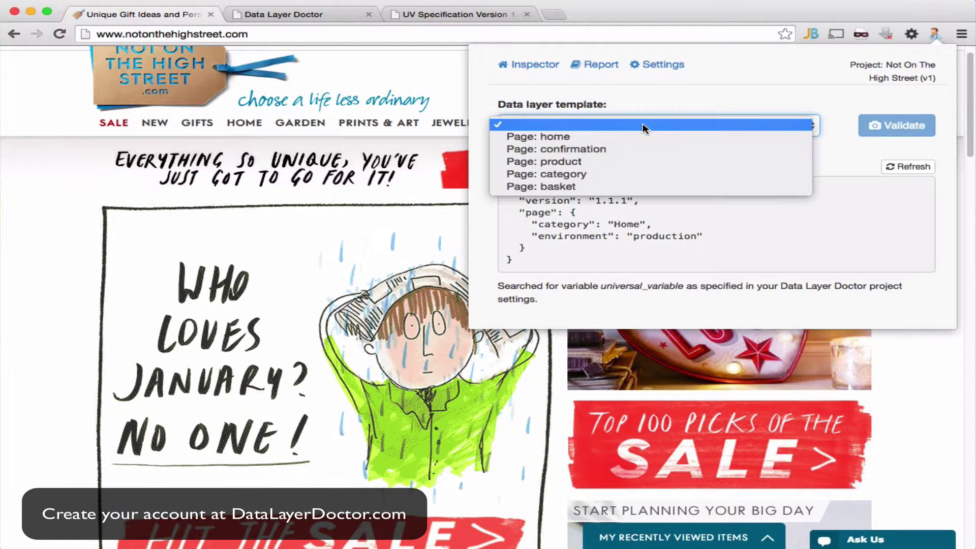
click(630, 137)
click(897, 125)
scroll(723, 234, down, 5)
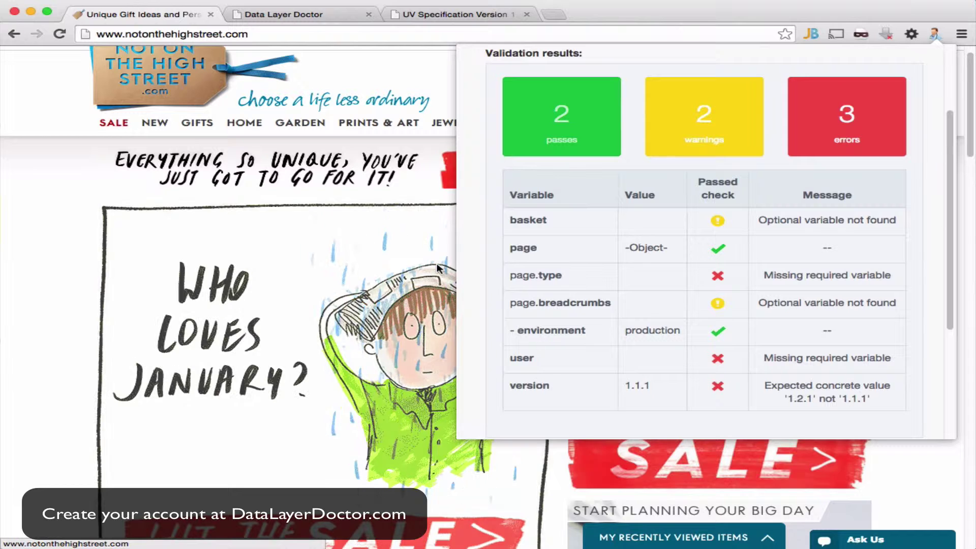
Step: Switch back to the Data Layer Doctor project and open its list of data layer variables in the builder
click(318, 14)
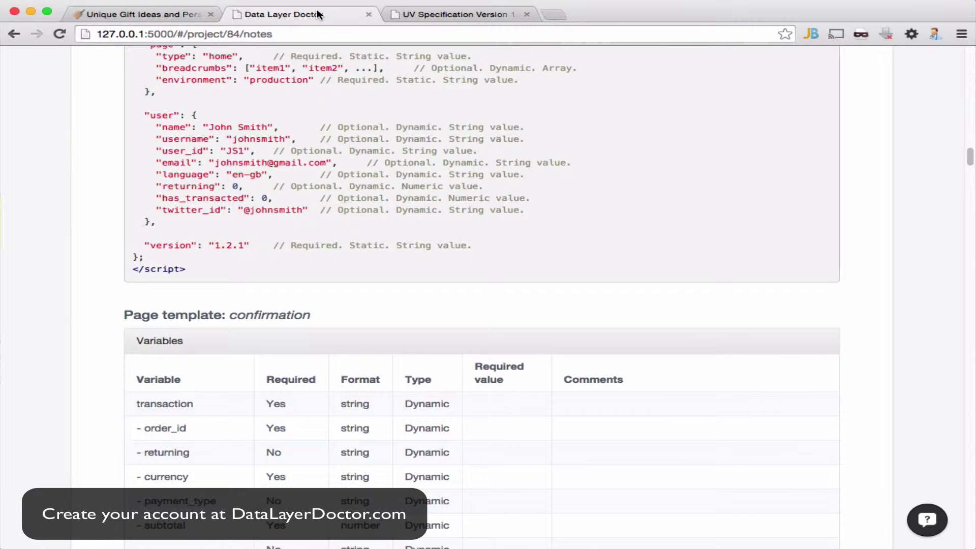
scroll(248, 178, up, 20)
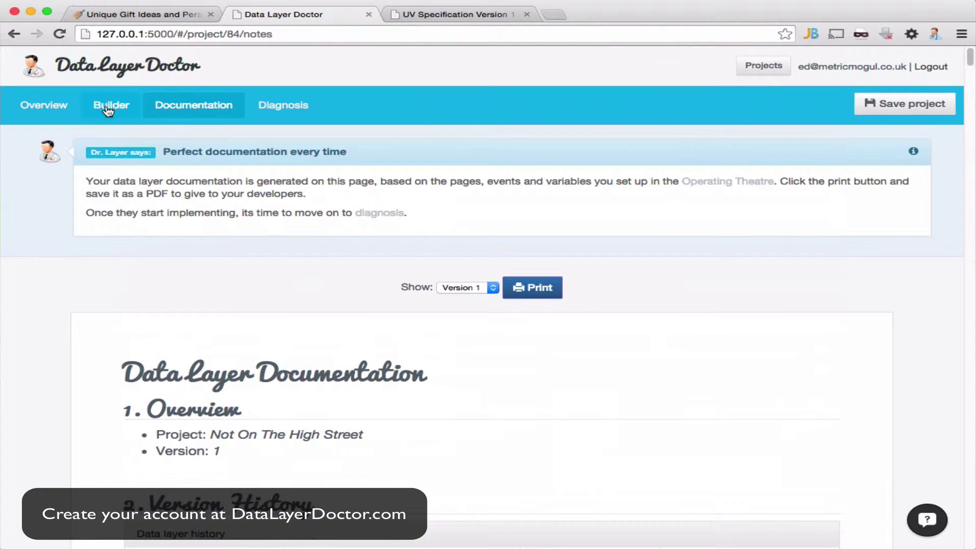
click(109, 109)
scroll(113, 230, down, 1)
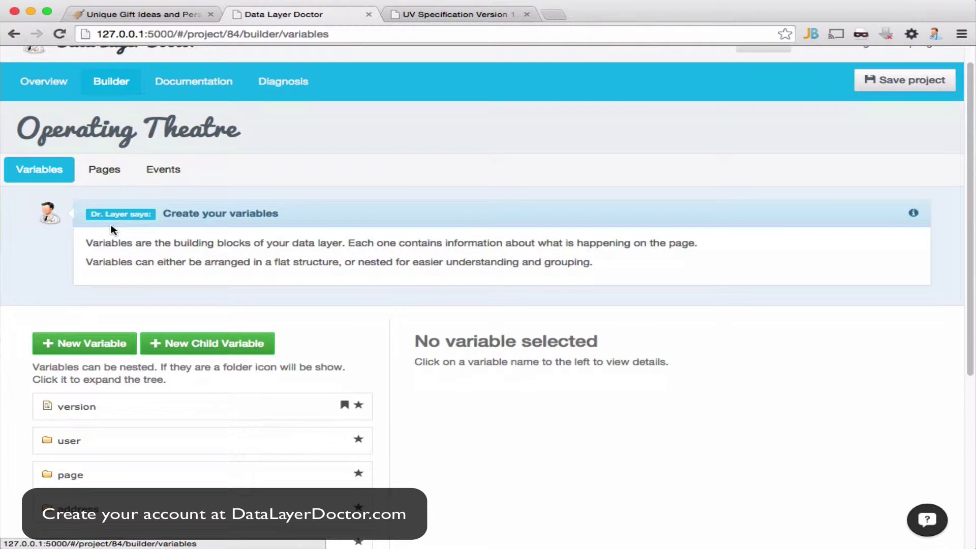
scroll(113, 230, down, 10)
scroll(111, 227, up, 3)
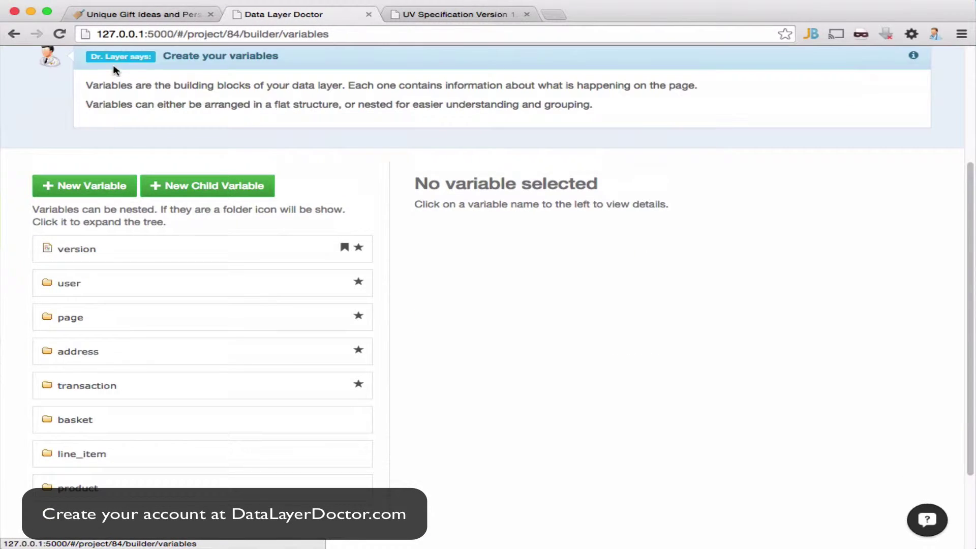
scroll(113, 65, up, 5)
click(102, 114)
scroll(335, 262, down, 8)
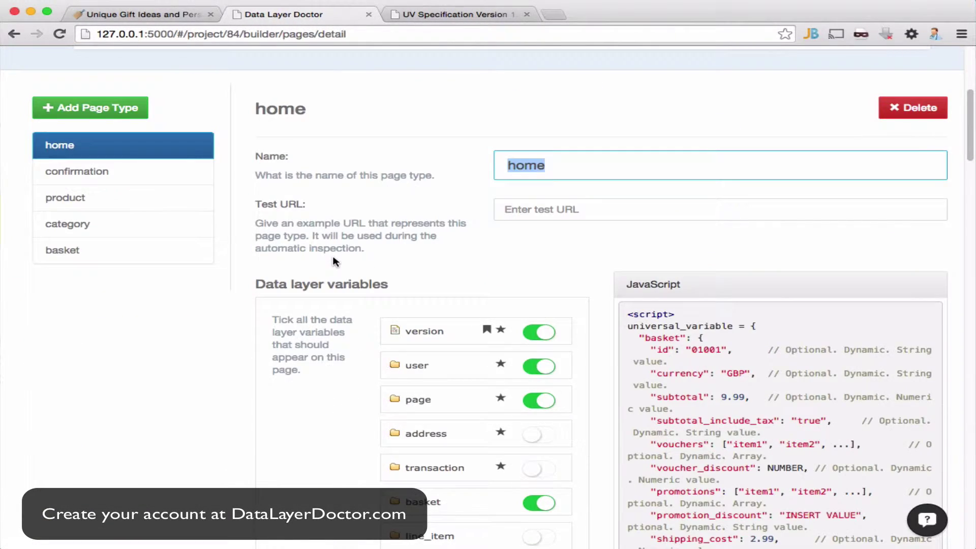
scroll(335, 262, up, 10)
Step: Open the project's variables list and expand the user variable to show its child variables
click(39, 194)
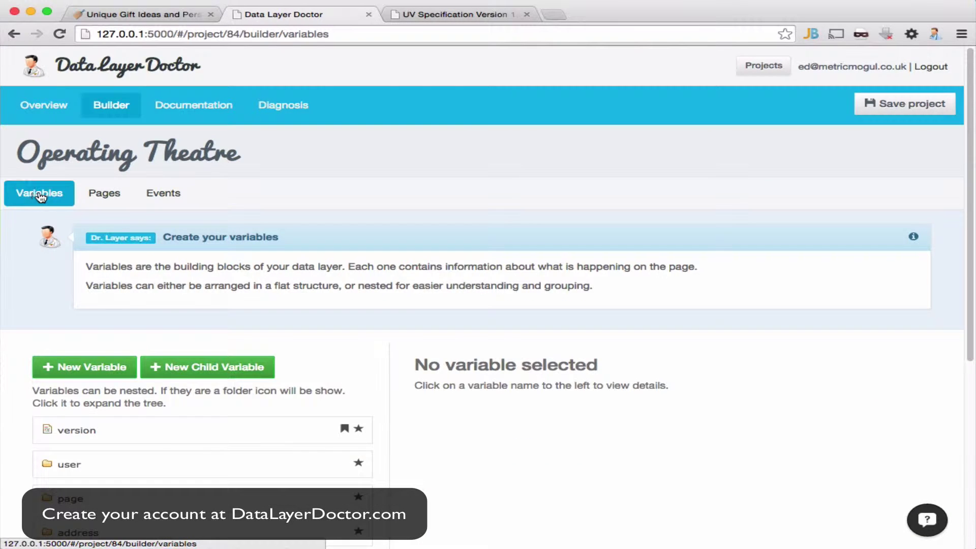
scroll(120, 261, down, 5)
click(55, 229)
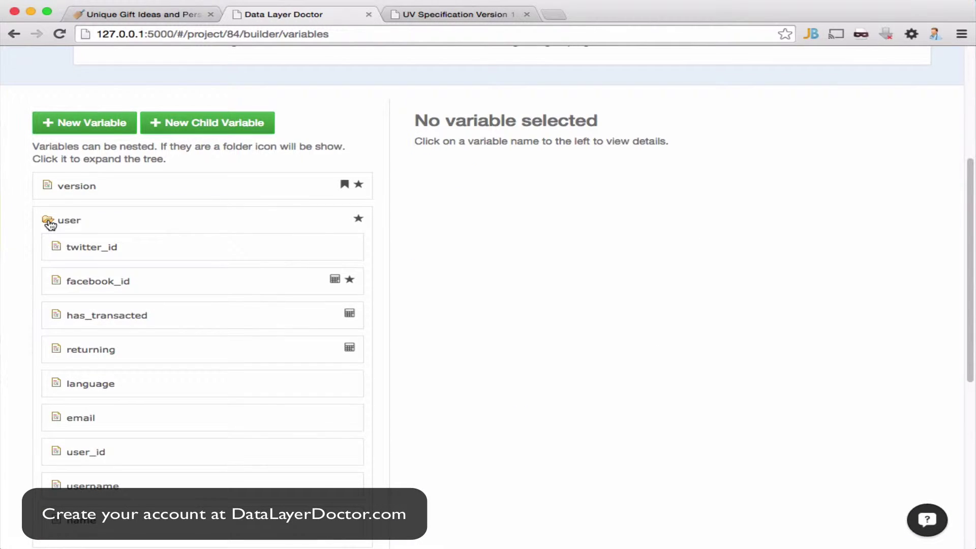
Step: Collapse the user variable's child list and turn off its Required setting
click(55, 227)
double_click(64, 222)
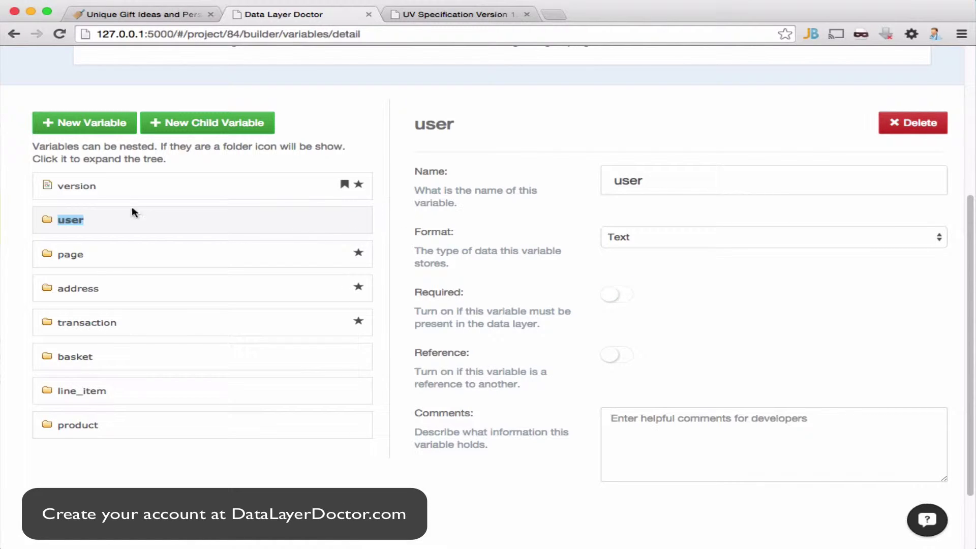
Step: Turn off the Static setting of the version variable and save the project
double_click(88, 192)
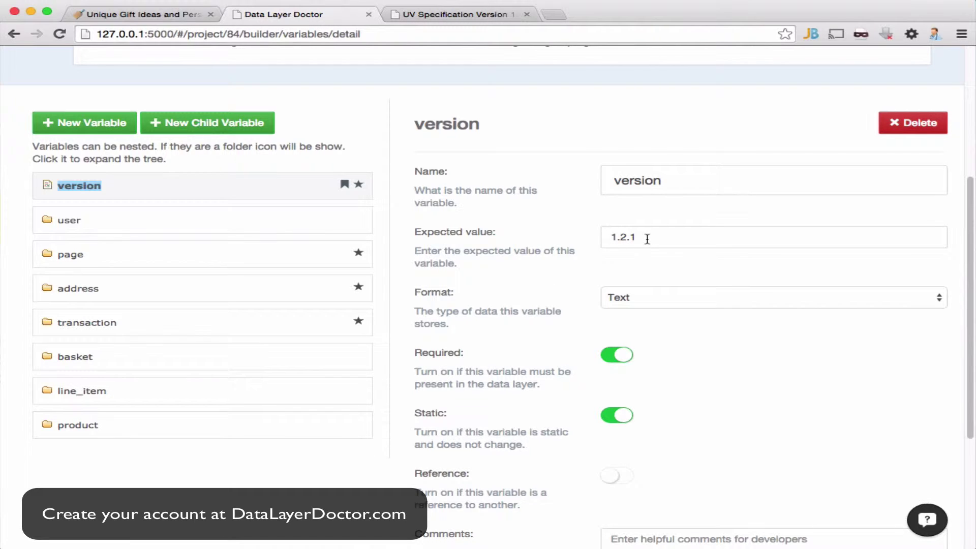
click(621, 418)
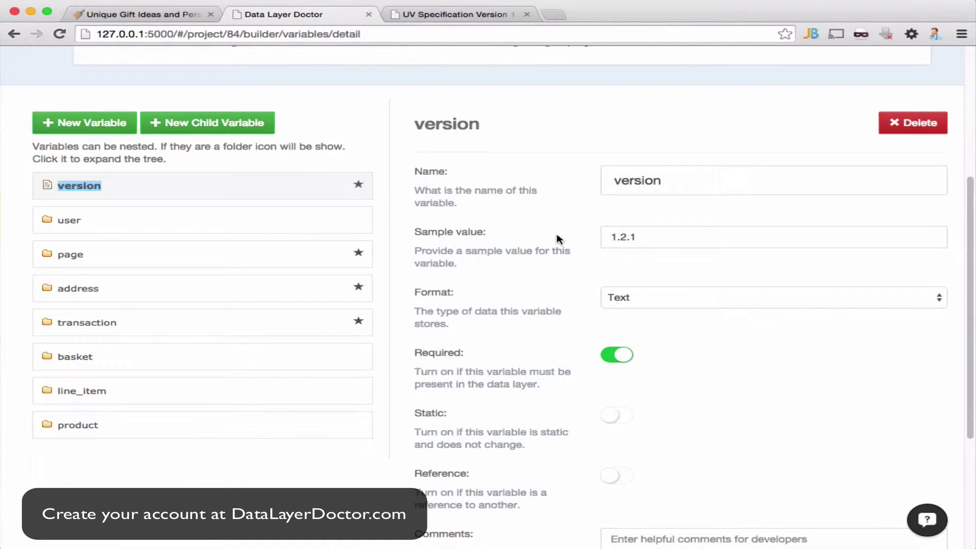
scroll(559, 239, up, 1)
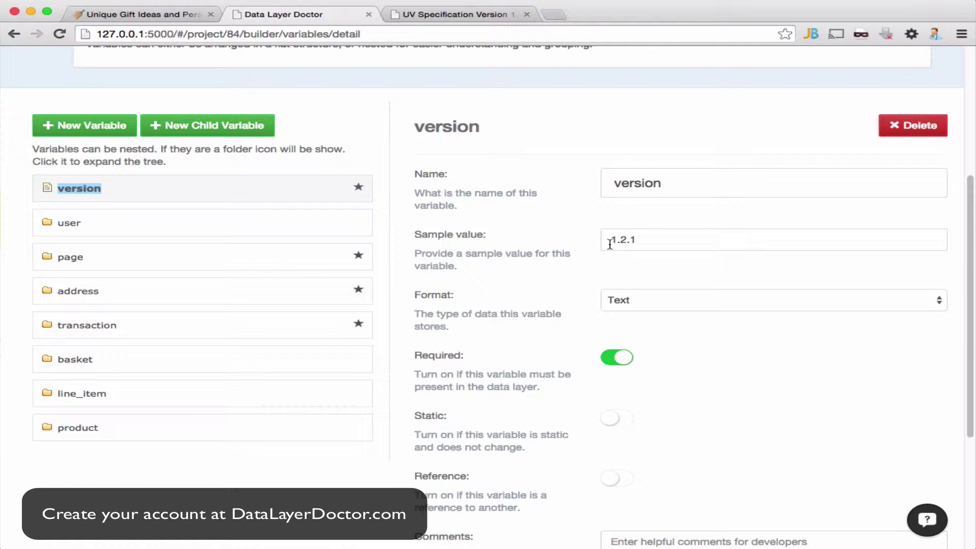
scroll(543, 233, up, 5)
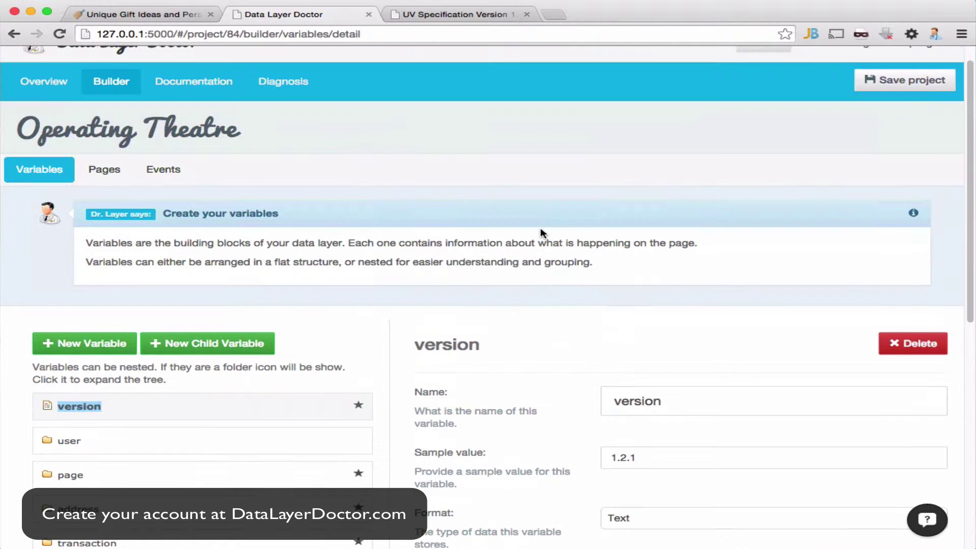
click(900, 81)
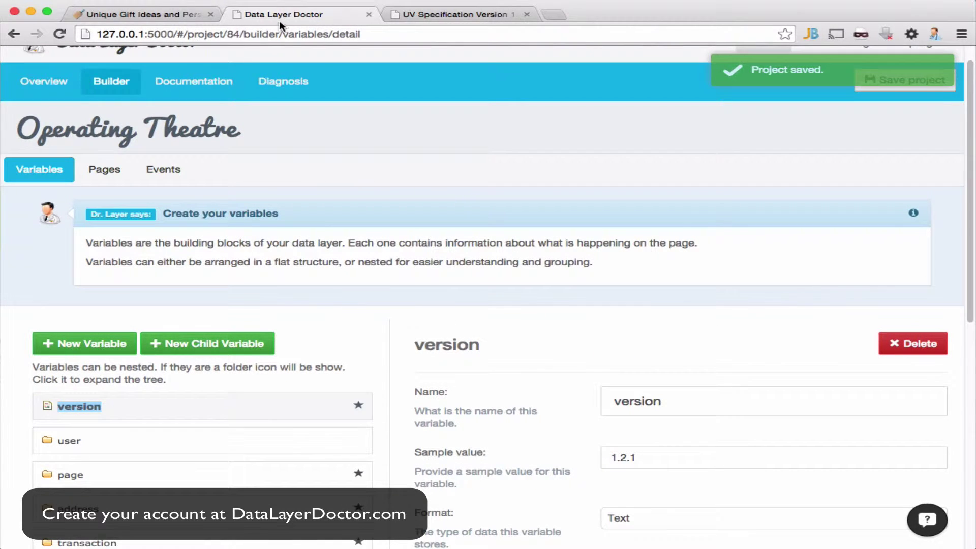
Step: Switch to the Not On The High Street home page, validate its data layer against Page: home, and review the results table
click(160, 15)
click(935, 34)
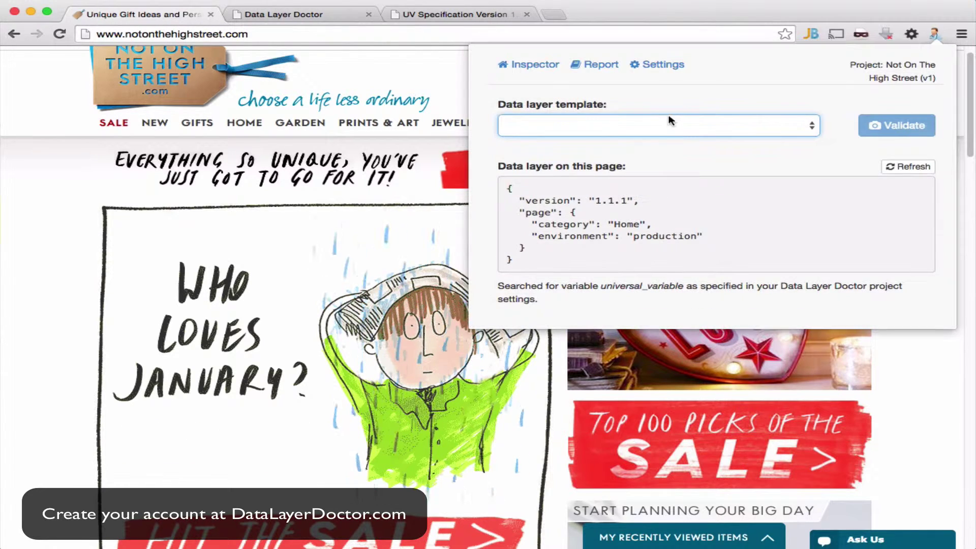
click(658, 127)
click(736, 136)
click(897, 126)
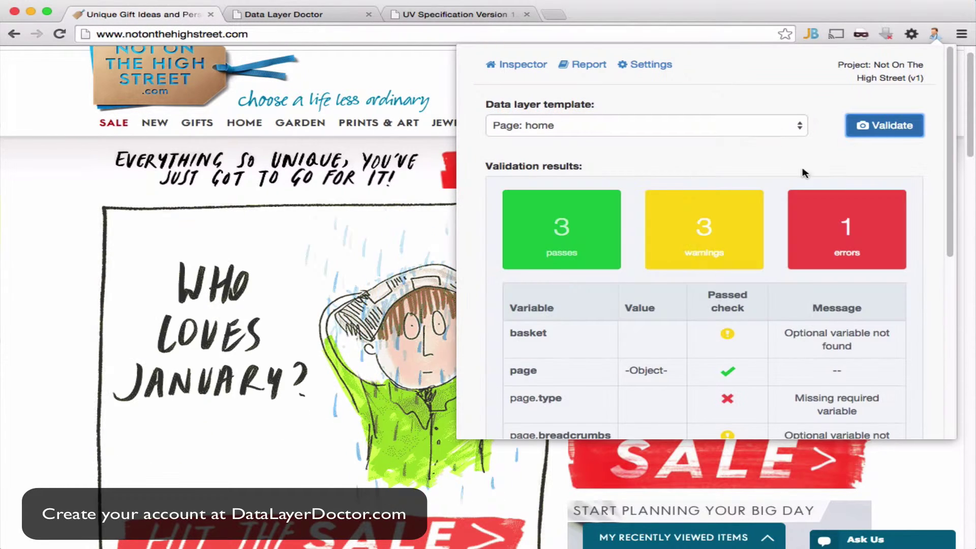
scroll(661, 255, down, 1)
scroll(834, 237, down, 5)
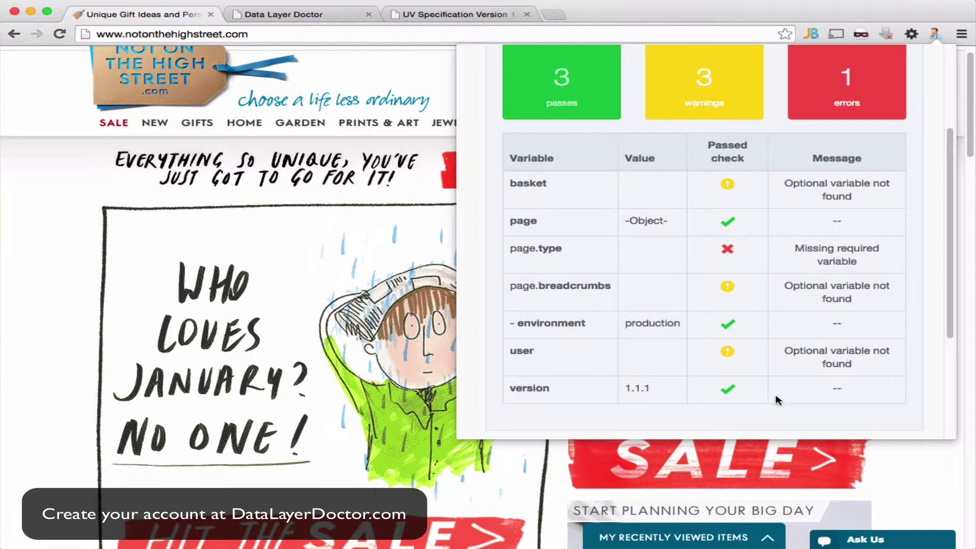
scroll(636, 333, up, 1)
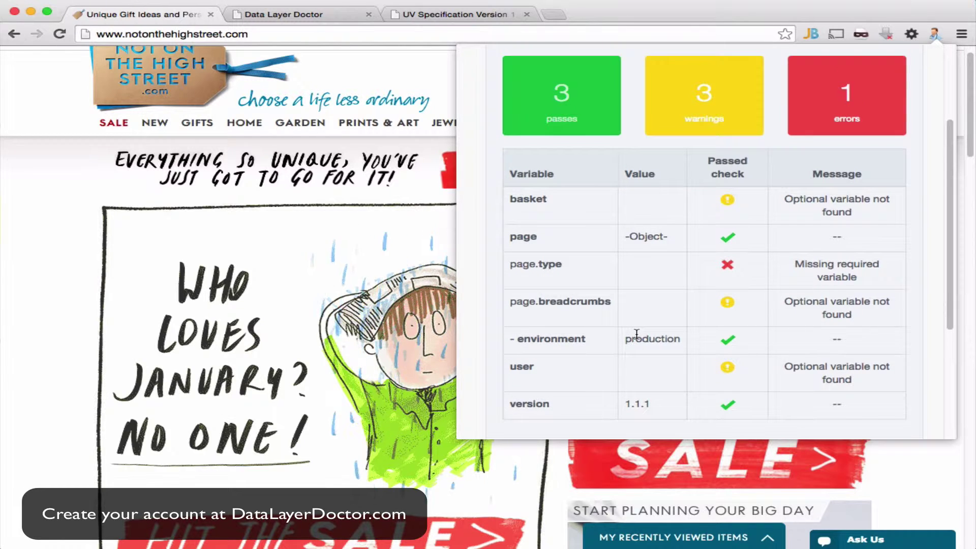
scroll(637, 334, up, 5)
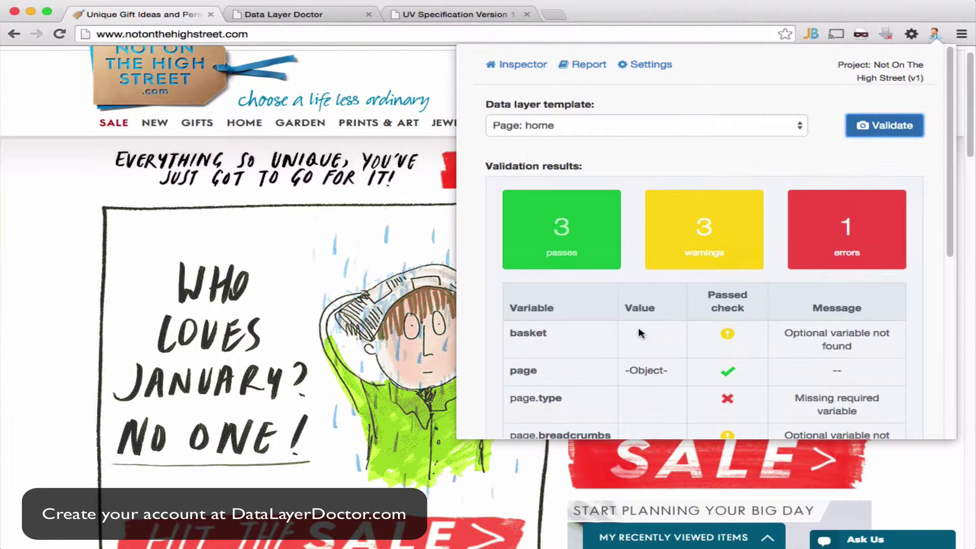
Step: Open the inspection report and clear all recorded inspections
click(648, 65)
click(603, 69)
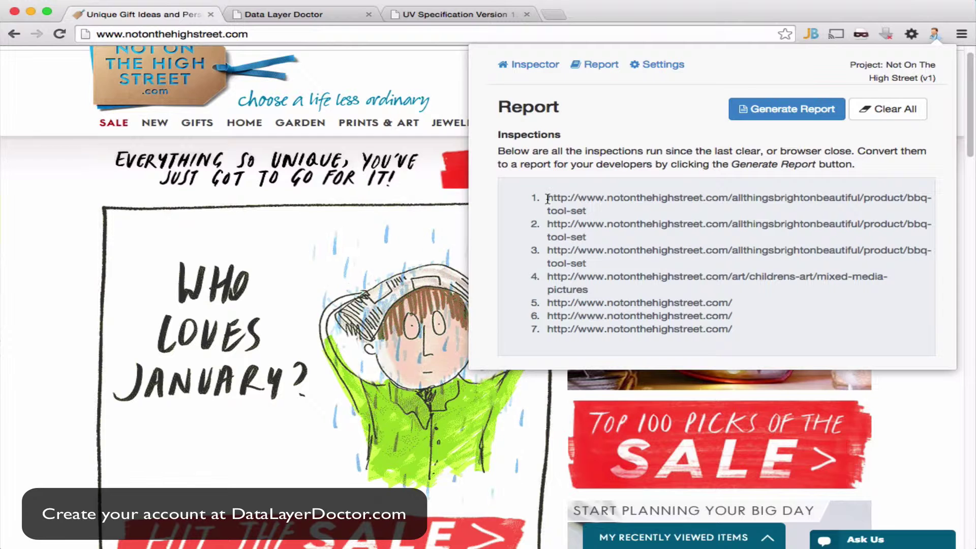
drag(546, 197, 597, 209)
click(565, 193)
click(895, 115)
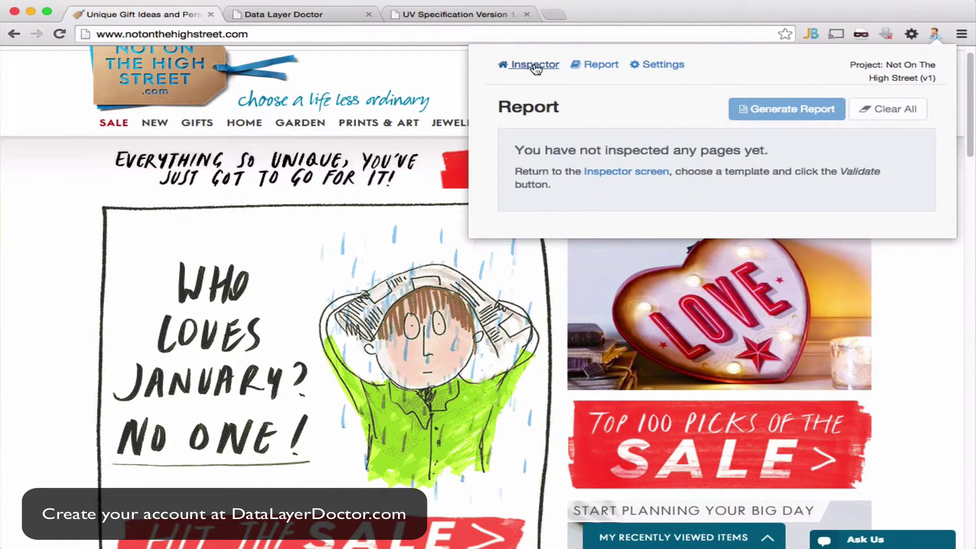
Step: Go back to the inspector and validate the home page against the Page: home template for a fresh report
click(531, 65)
click(713, 127)
click(714, 137)
click(887, 131)
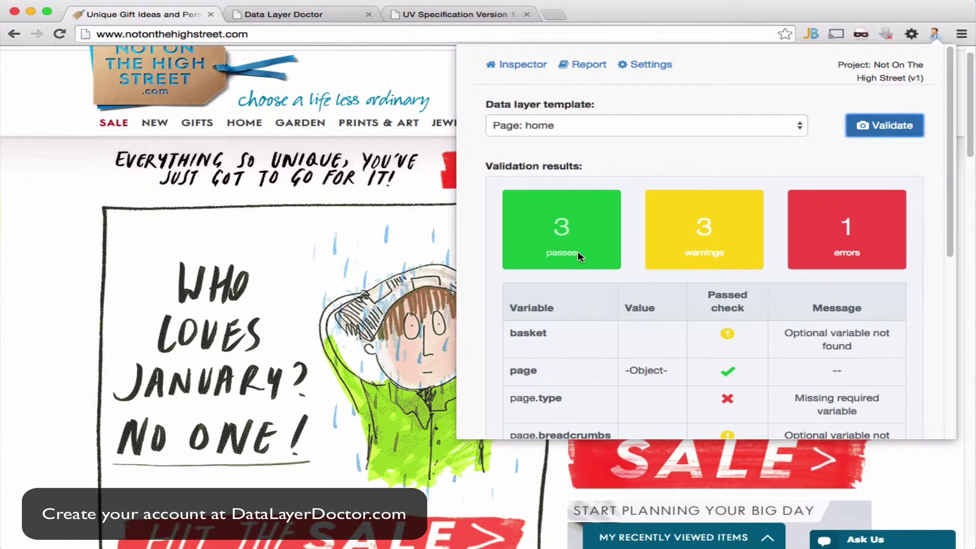
click(79, 203)
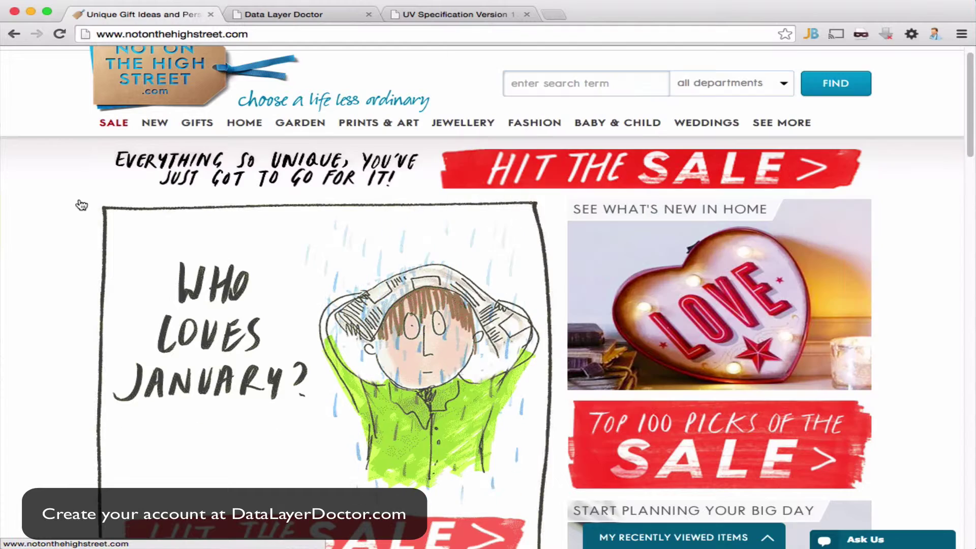
Step: Open the site's art & pictures category page under home accessories
scroll(235, 163, down, 6)
scroll(235, 163, up, 8)
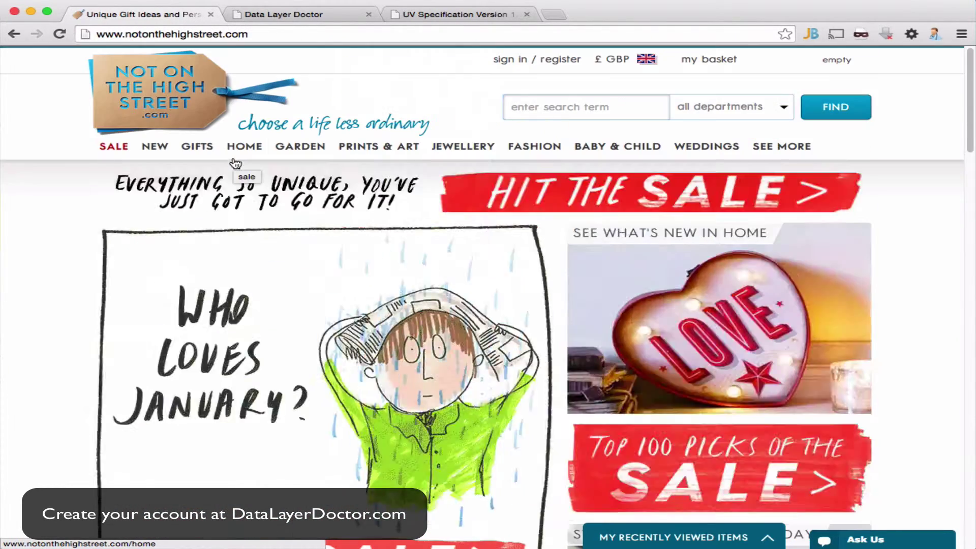
mouse_move(244, 159)
click(286, 203)
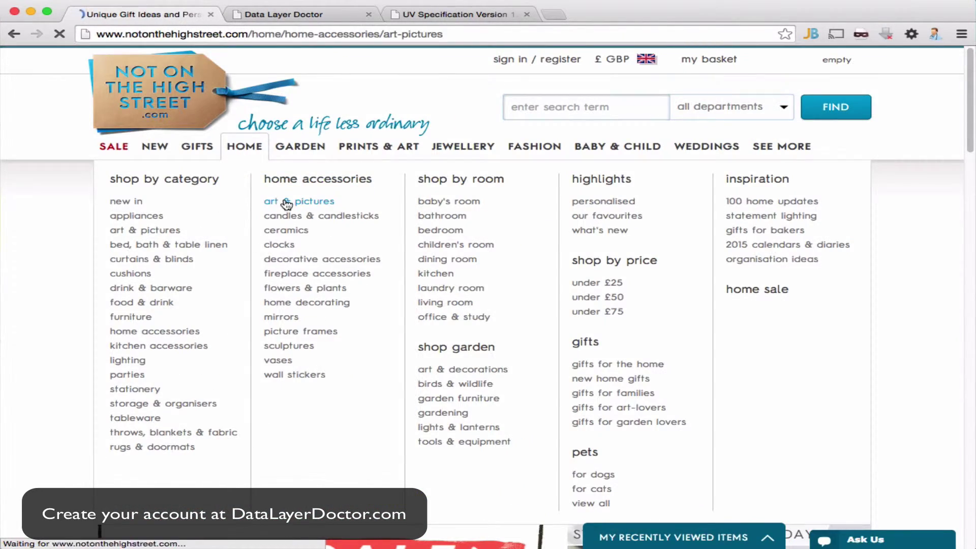
Step: Examine the data layer on the art & pictures page, including its listing items, in the inspector
click(934, 36)
click(702, 129)
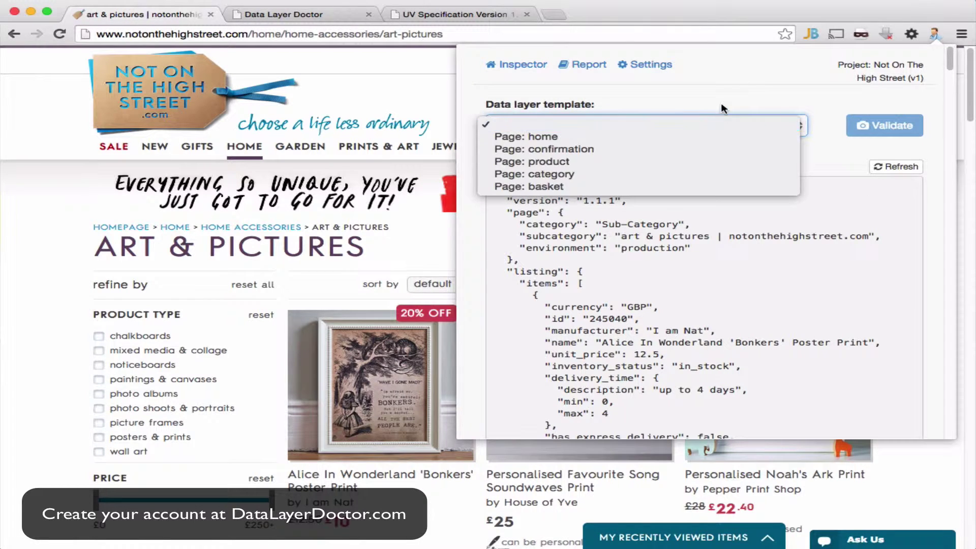
click(717, 125)
scroll(690, 266, down, 10)
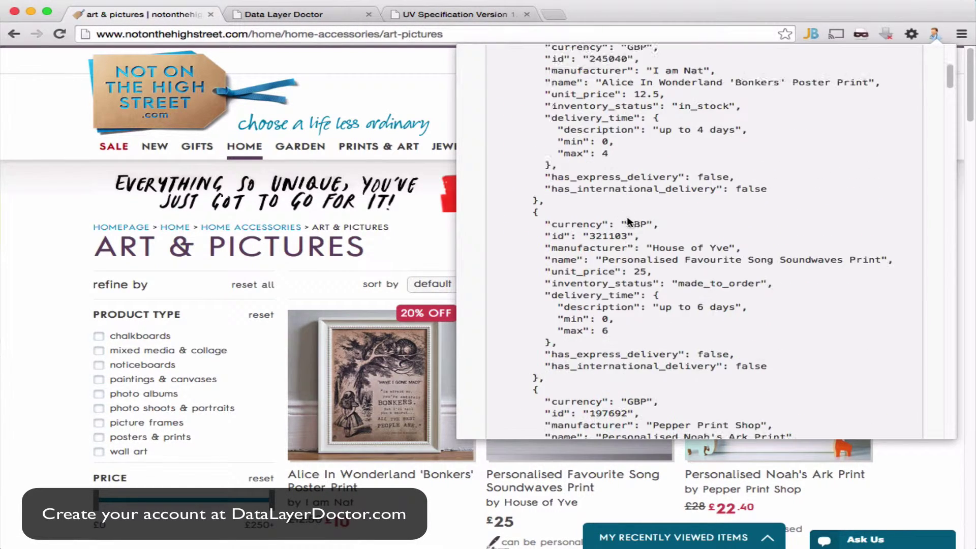
scroll(629, 223, down, 15)
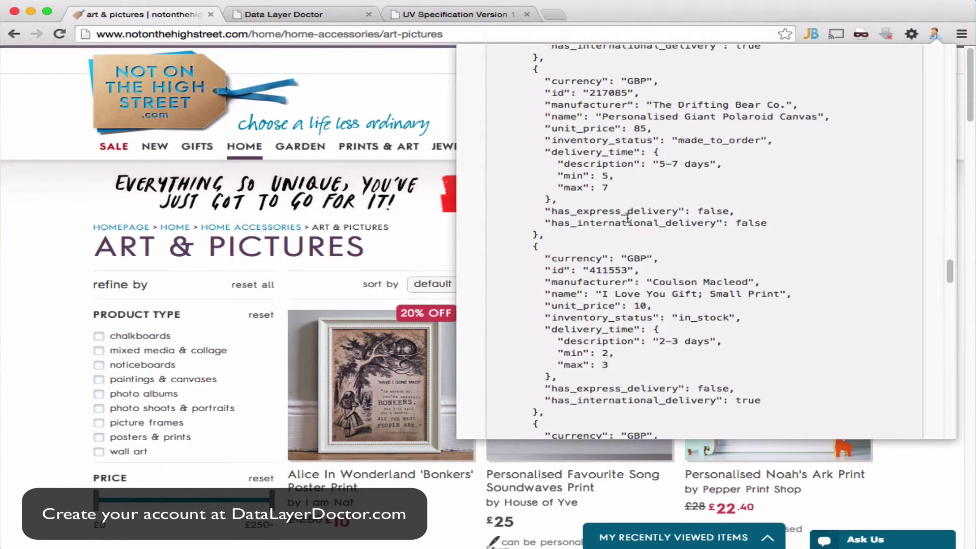
scroll(628, 216, down, 5)
scroll(629, 222, up, 20)
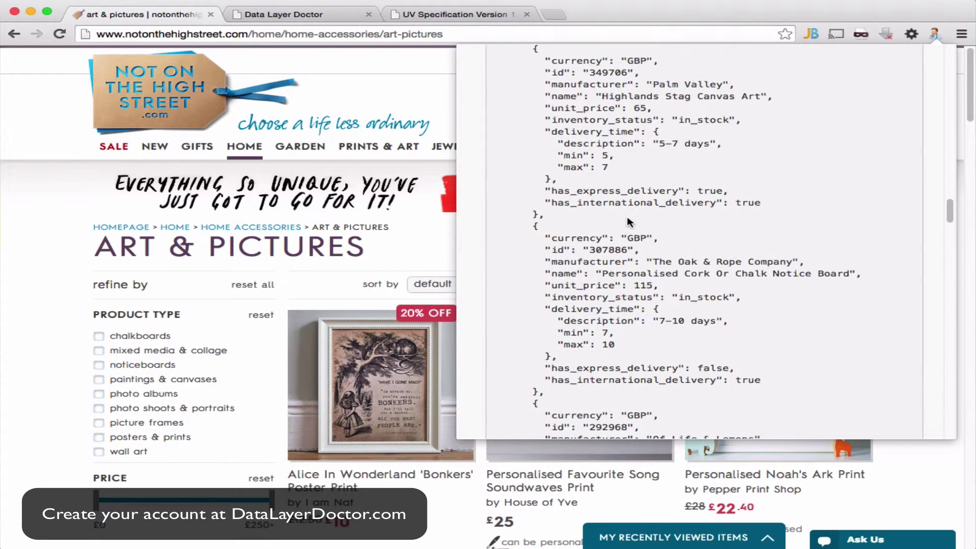
Step: Validate the art & pictures page against the Page: category template
click(564, 131)
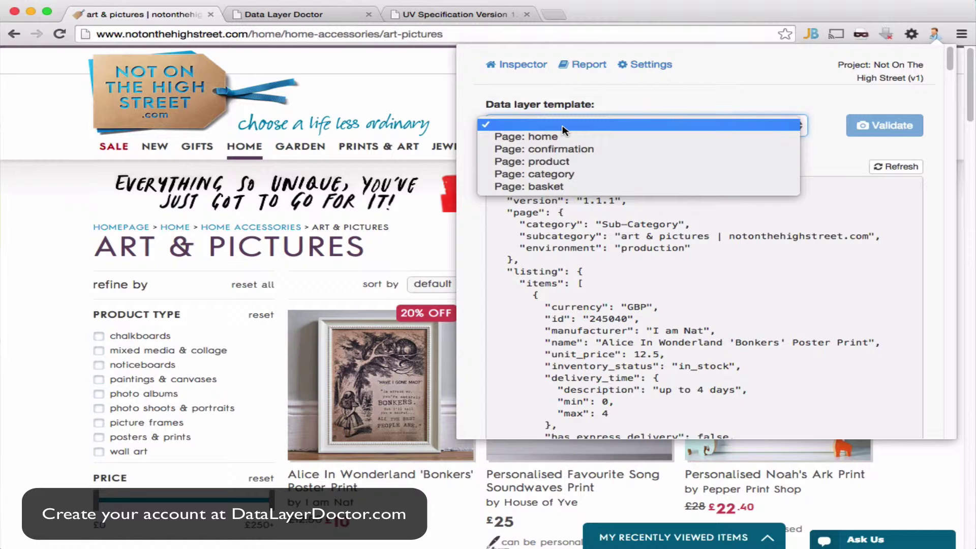
click(565, 174)
click(872, 128)
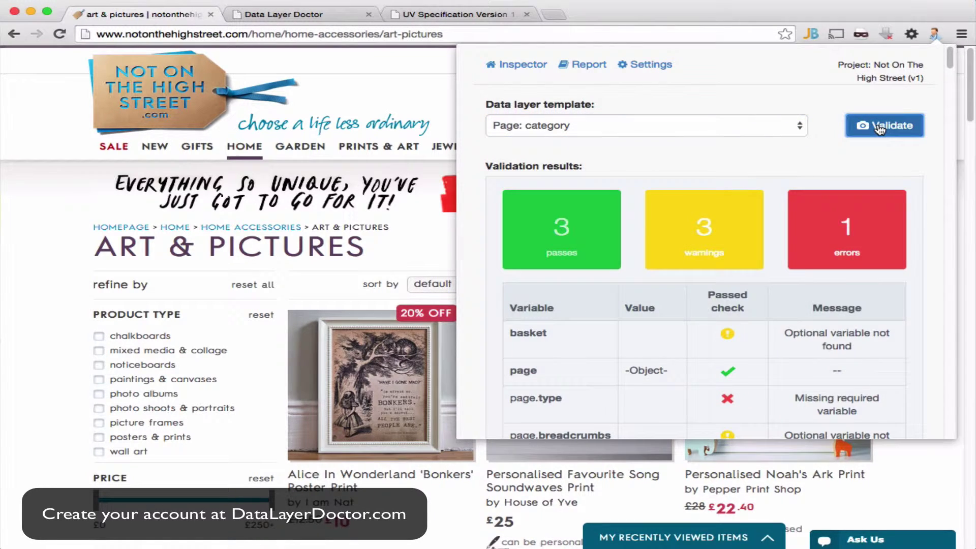
Step: Review the category page's validation results and the report's list of inspected pages
scroll(553, 168, down, 3)
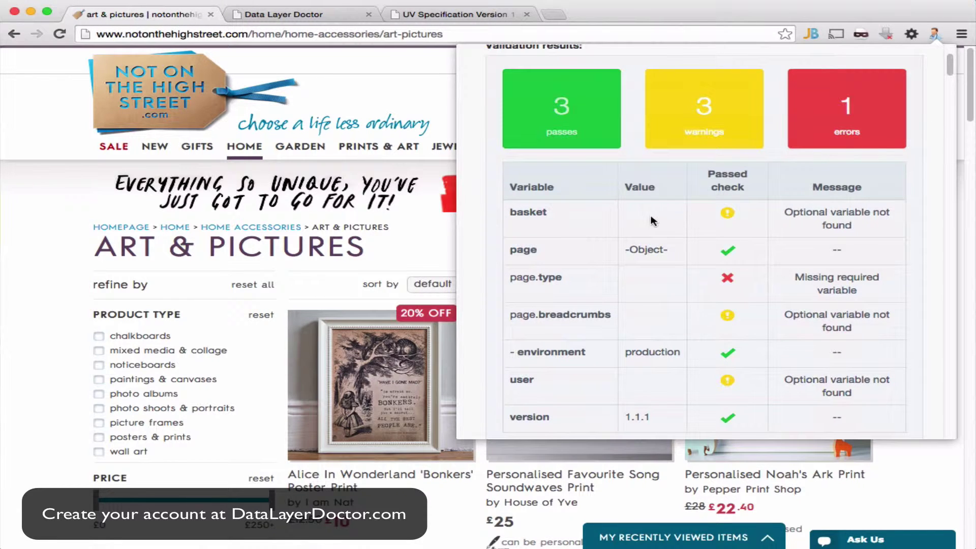
scroll(653, 221, down, 1)
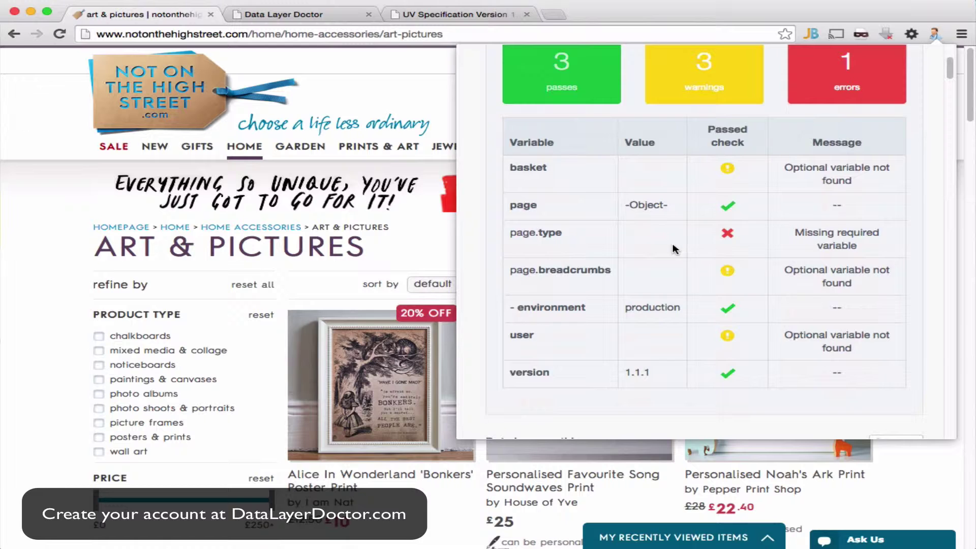
scroll(674, 249, up, 4)
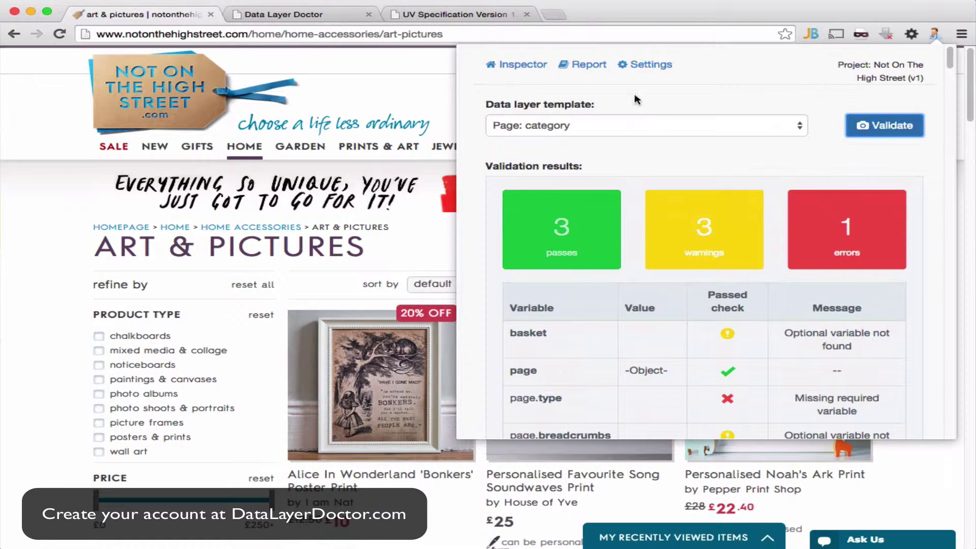
click(586, 65)
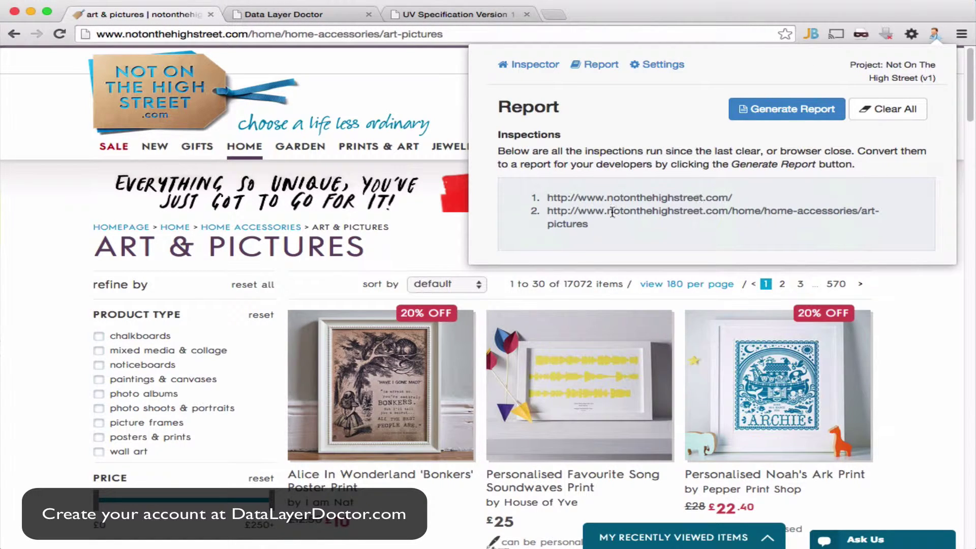
click(45, 264)
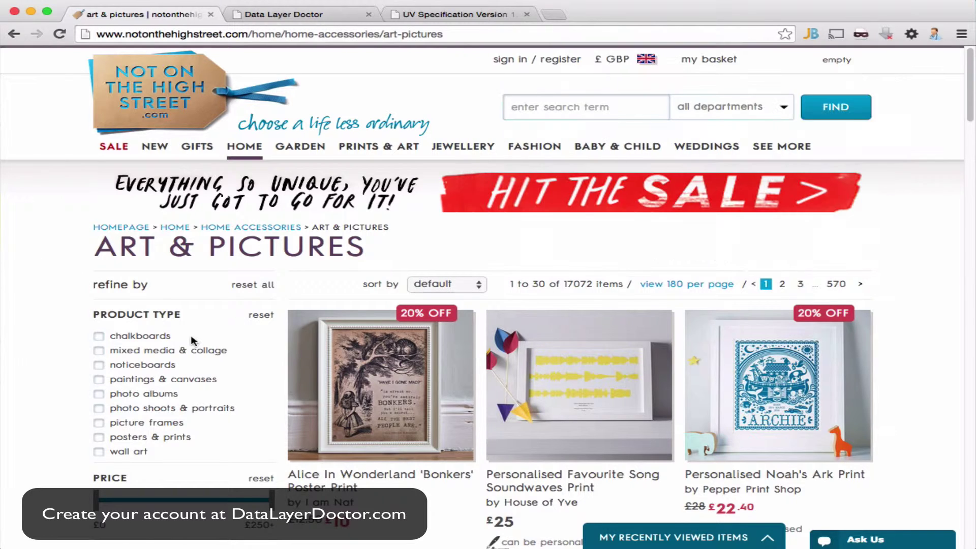
Step: Open the Alice In Wonderland 'Bonkers' Poster Print product page and validate its data layer against Page: product
scroll(191, 336, down, 2)
click(382, 292)
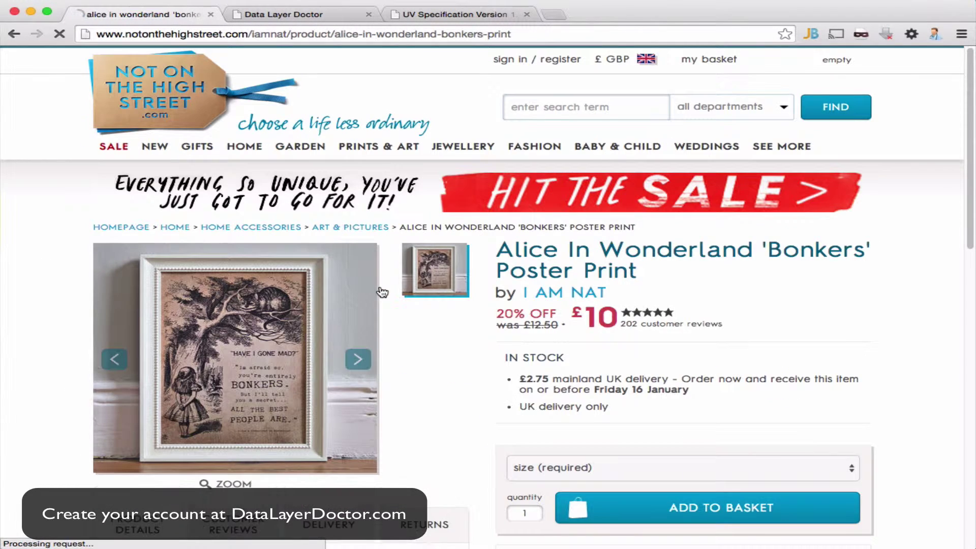
click(944, 31)
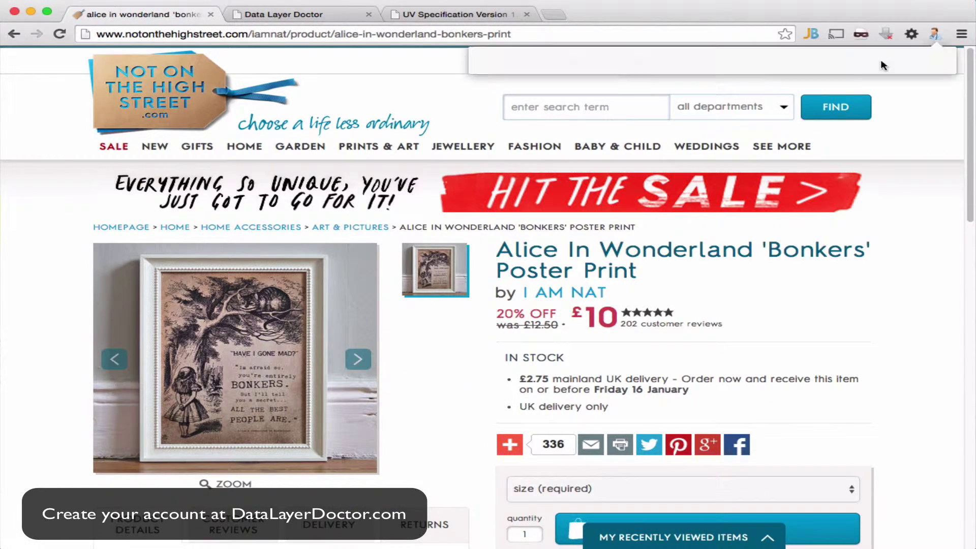
click(651, 125)
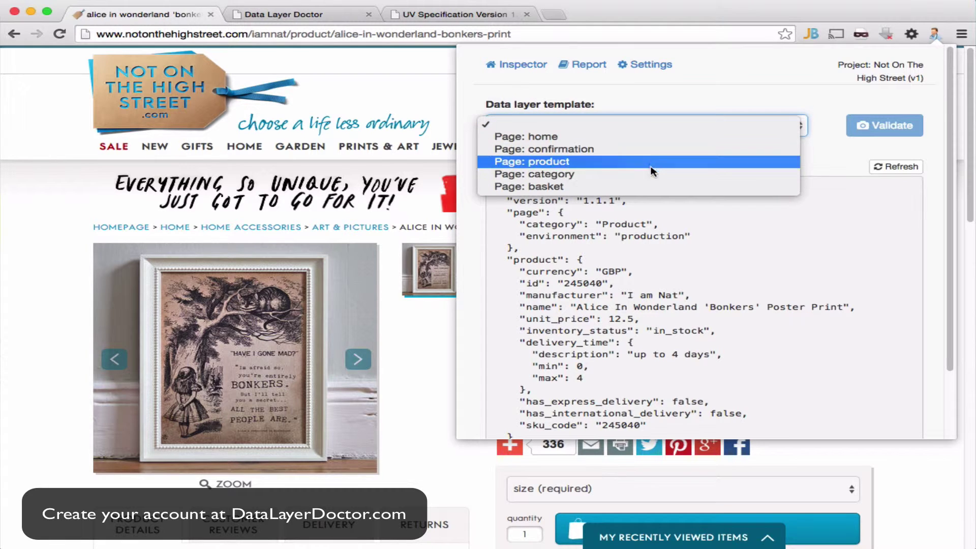
click(652, 164)
click(874, 131)
Step: Review the product page's validation results, checking the product id and name values
scroll(655, 203, down, 2)
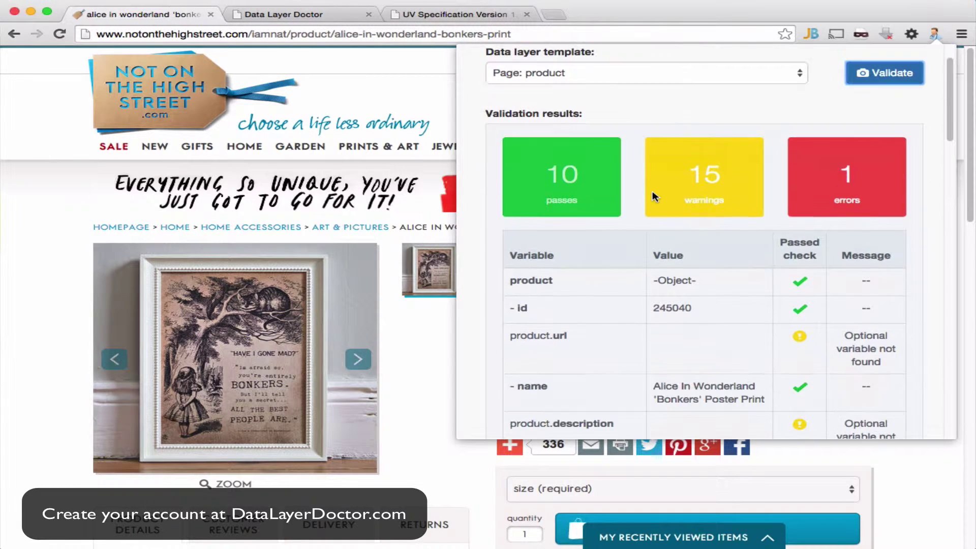
scroll(647, 216, down, 1)
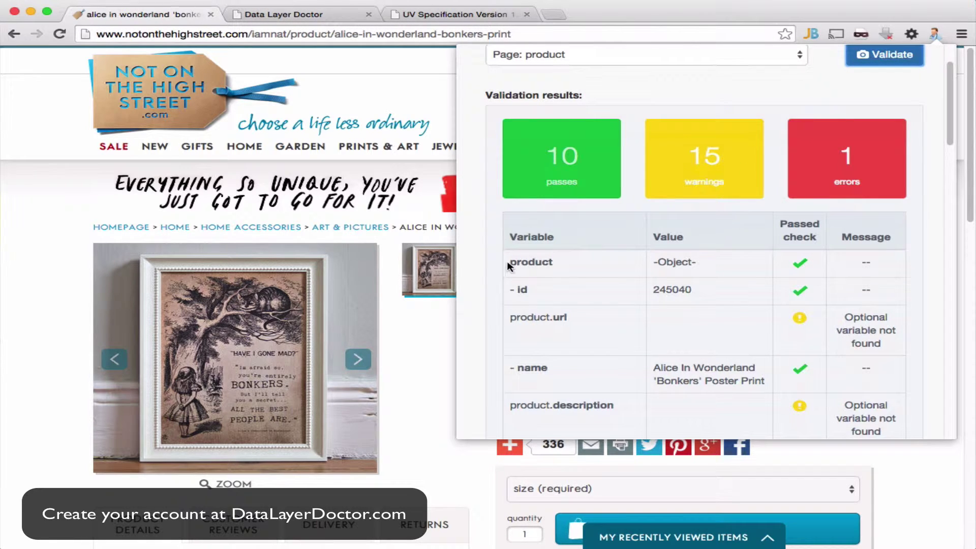
scroll(507, 273, down, 3)
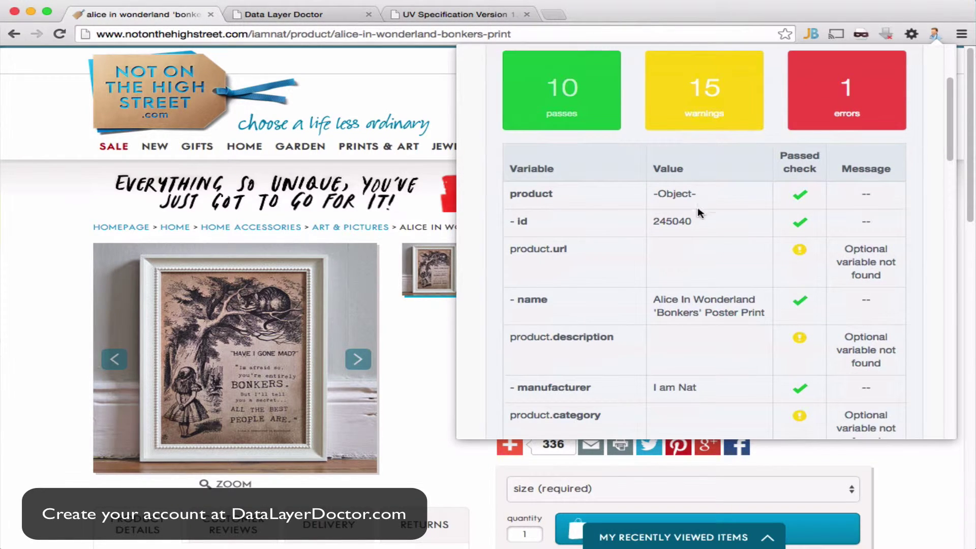
triple_click(673, 222)
scroll(673, 222, down, 2)
click(676, 220)
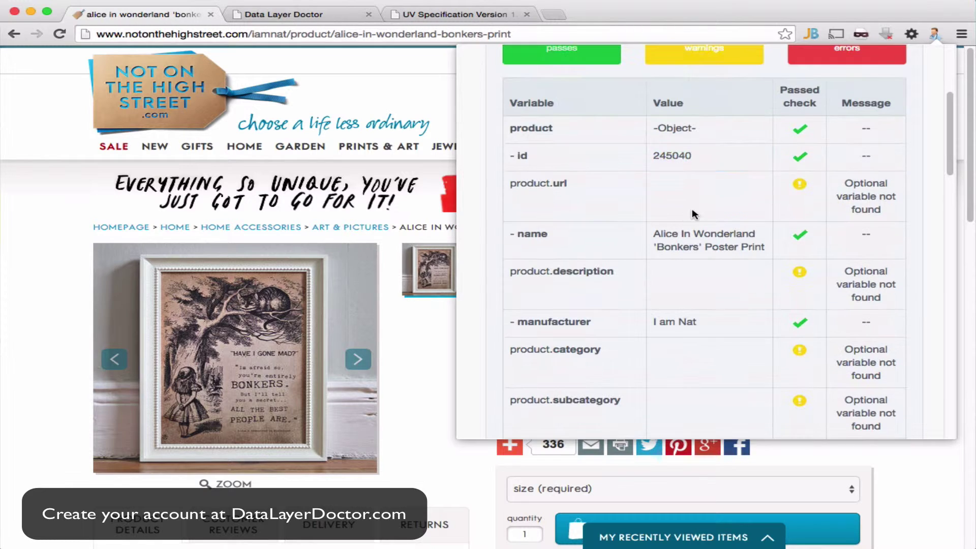
drag(655, 234, 765, 251)
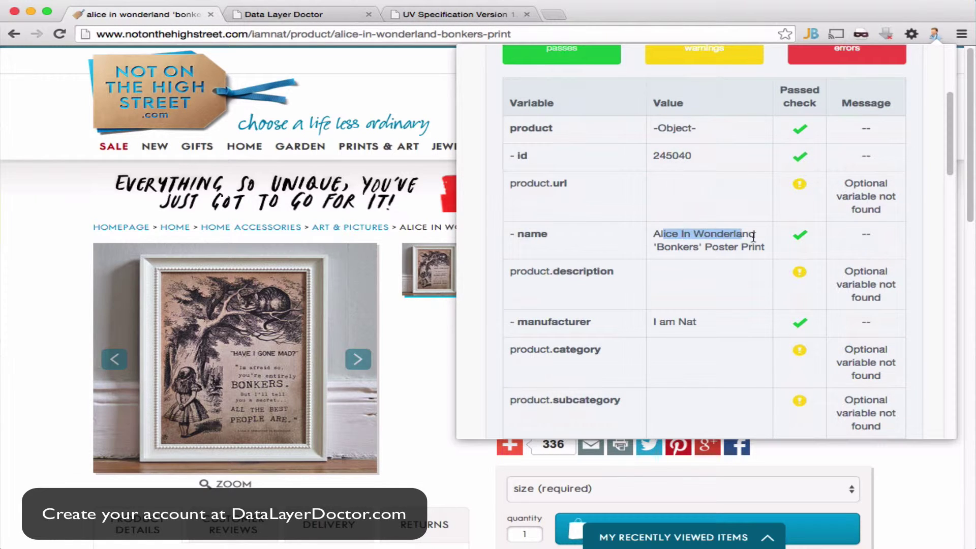
Step: Check the remaining product variables in the validation results, from manufacturer and currency through page.type and version
scroll(730, 255, down, 4)
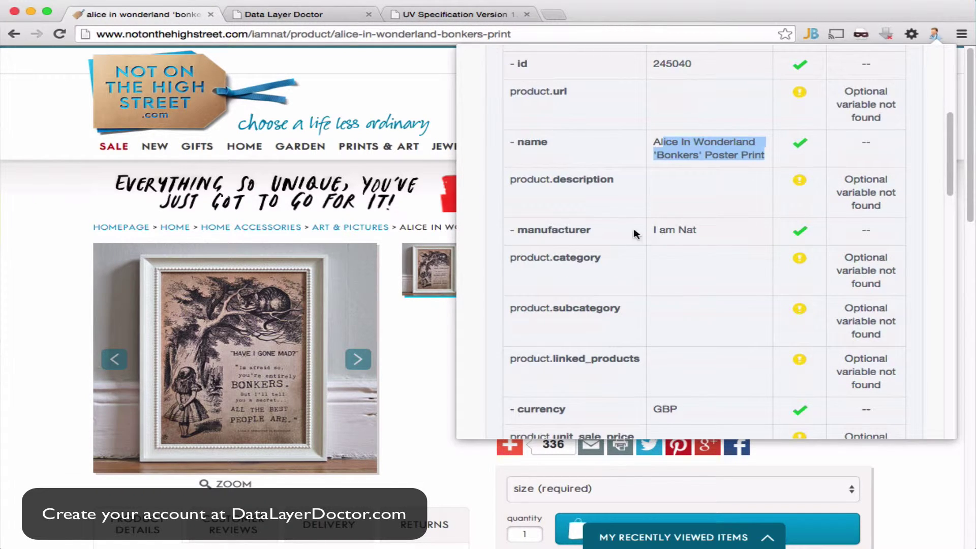
scroll(678, 226, down, 6)
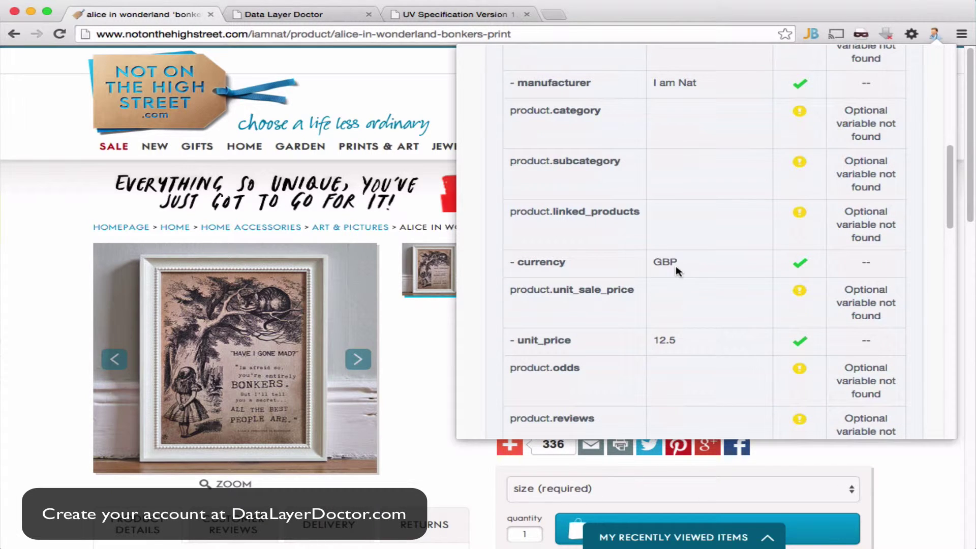
scroll(679, 267, down, 1)
scroll(743, 196, down, 1)
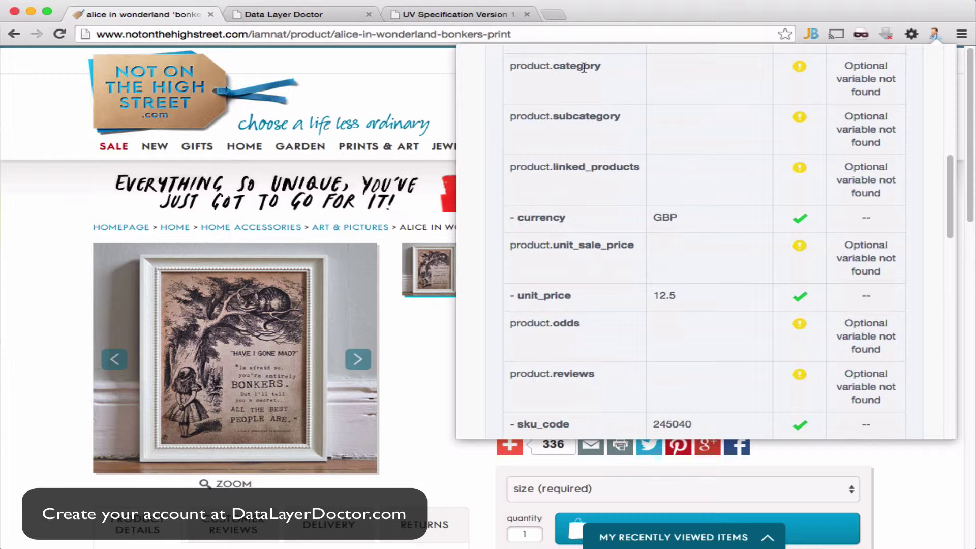
scroll(654, 174, down, 16)
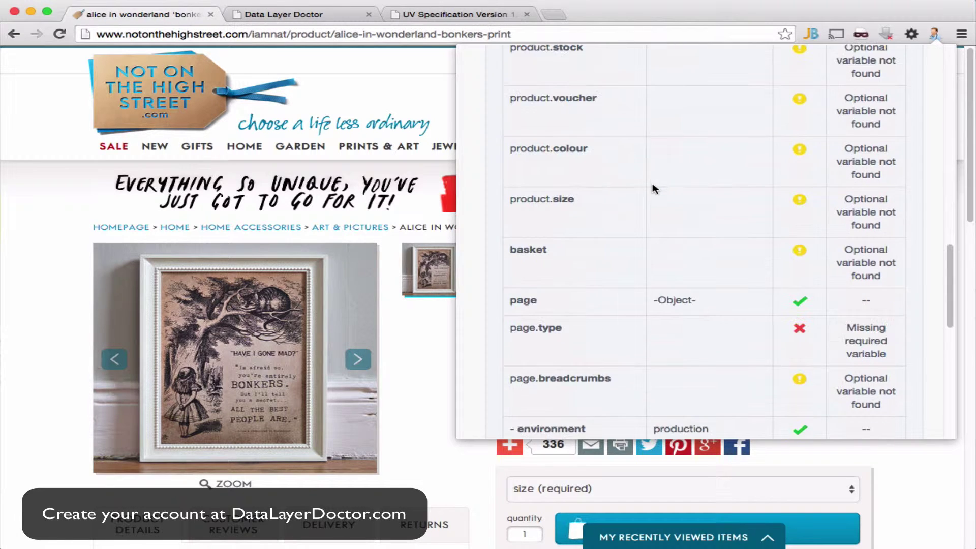
scroll(654, 190, down, 5)
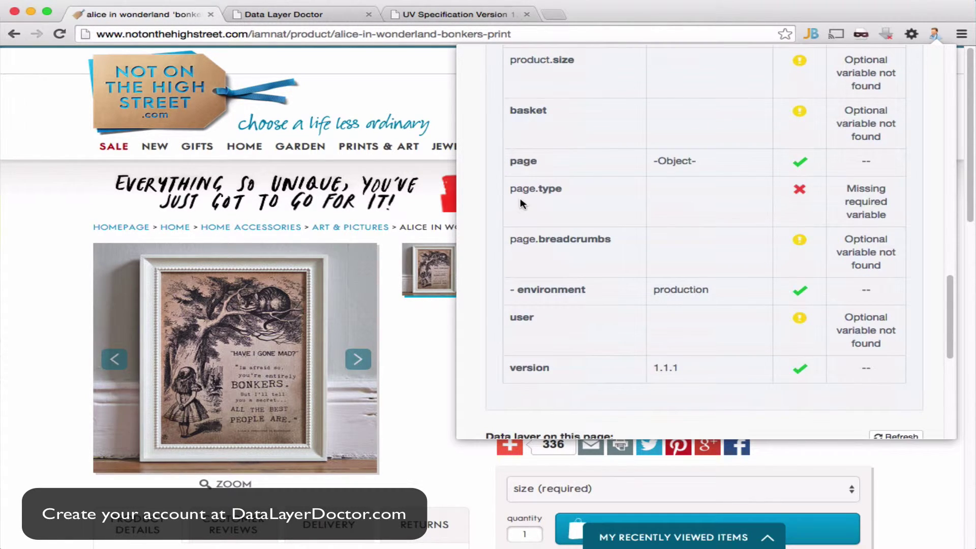
scroll(706, 216, up, 20)
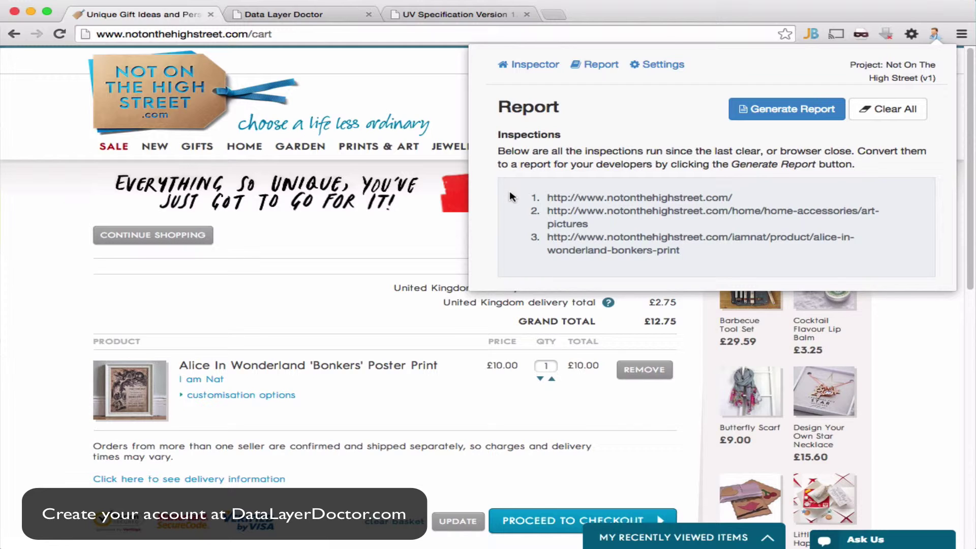
Step: Generate the developer report from the inspected pages, open its permalink and view the summary
click(783, 115)
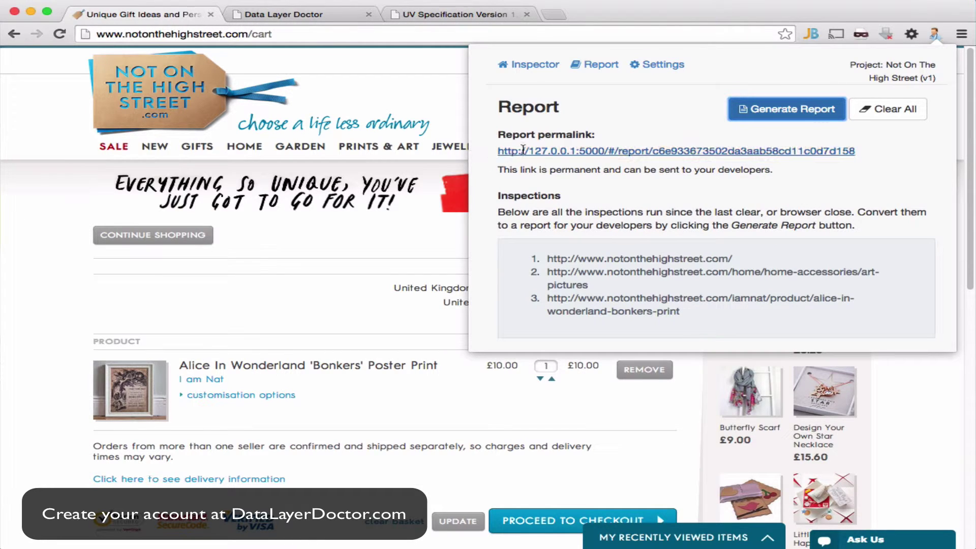
click(673, 152)
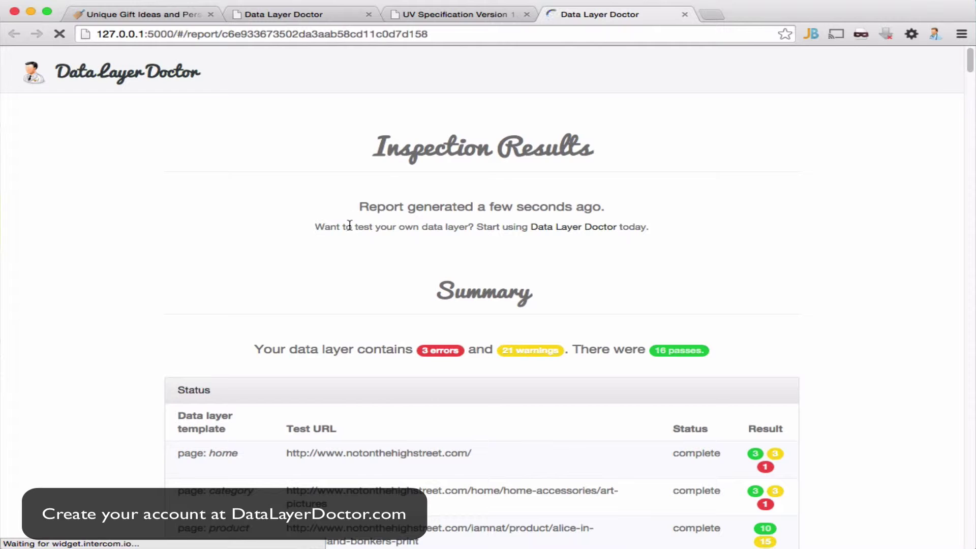
scroll(251, 191, down, 1)
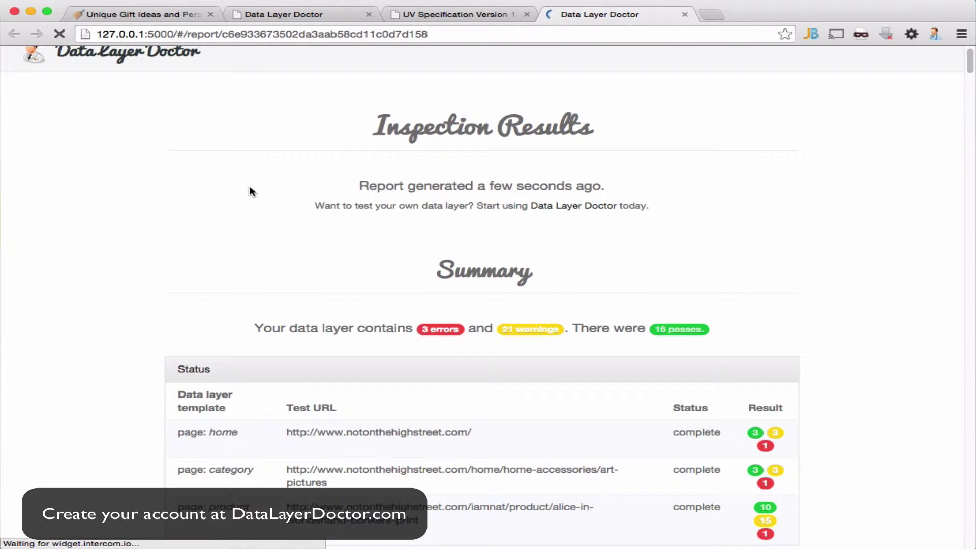
scroll(166, 199, down, 1)
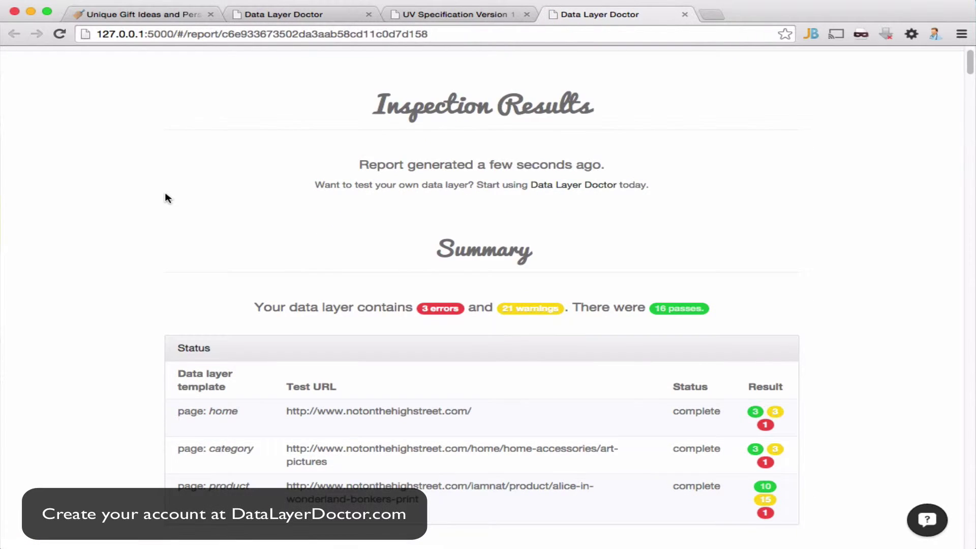
scroll(166, 198, down, 8)
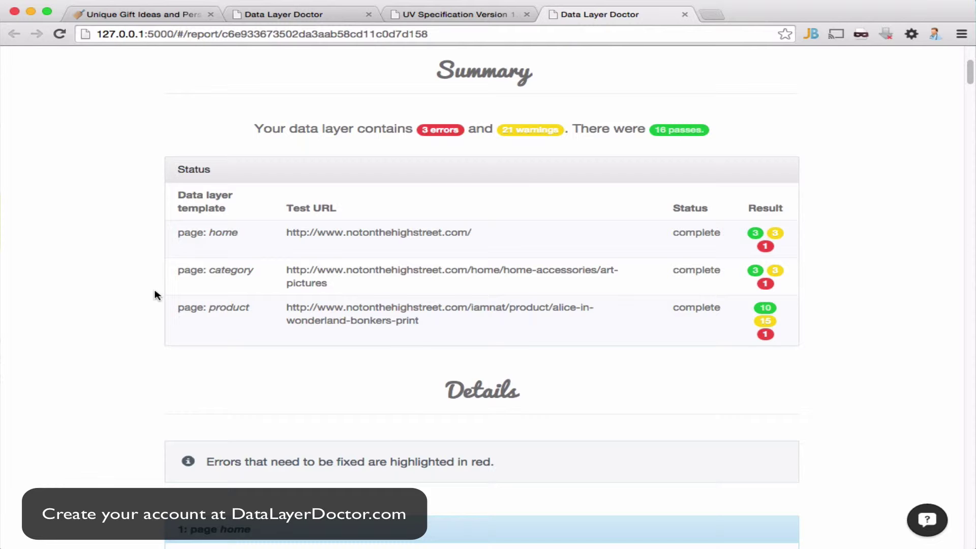
Step: Examine the report's details for the home and category pages, including page.type and the data layers found
scroll(147, 295, down, 6)
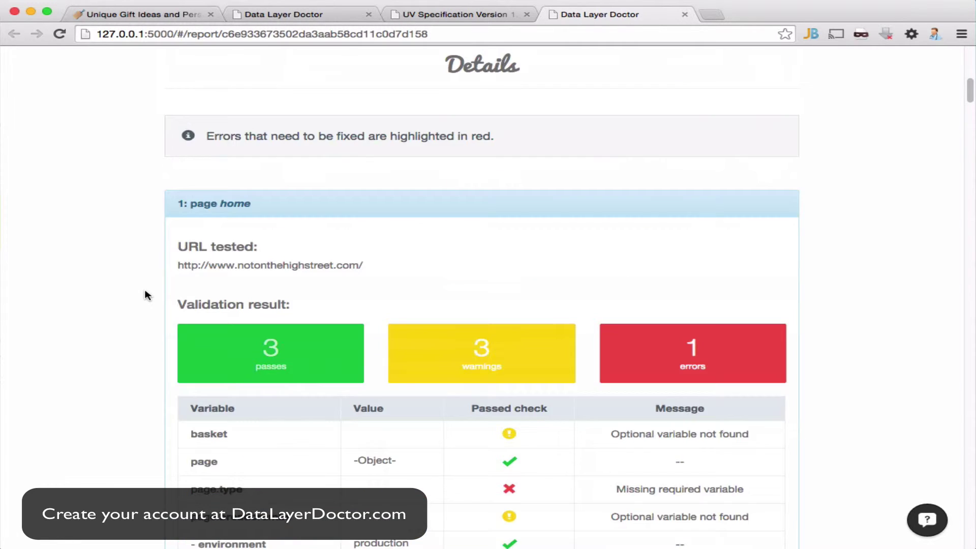
scroll(147, 295, down, 3)
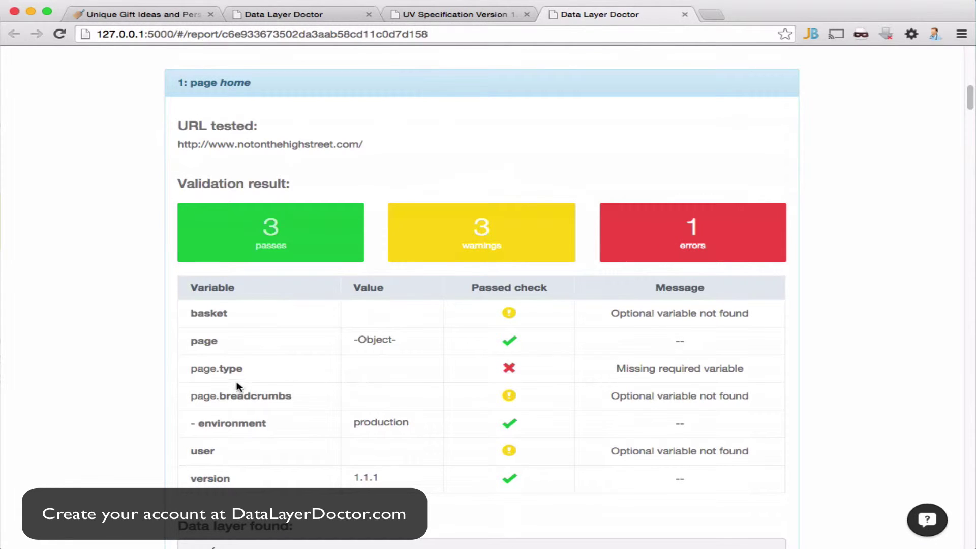
drag(203, 371, 286, 373)
click(628, 368)
scroll(95, 377, down, 5)
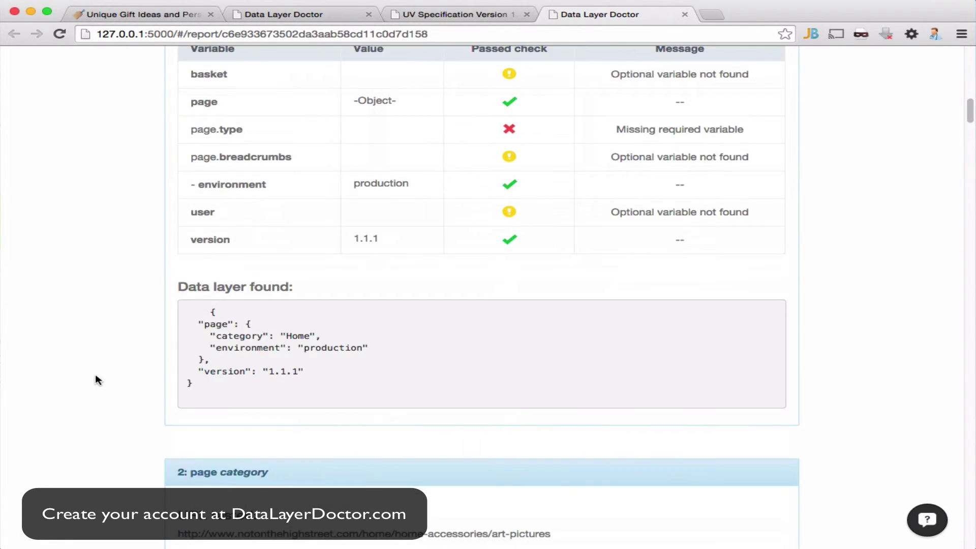
scroll(95, 381, down, 8)
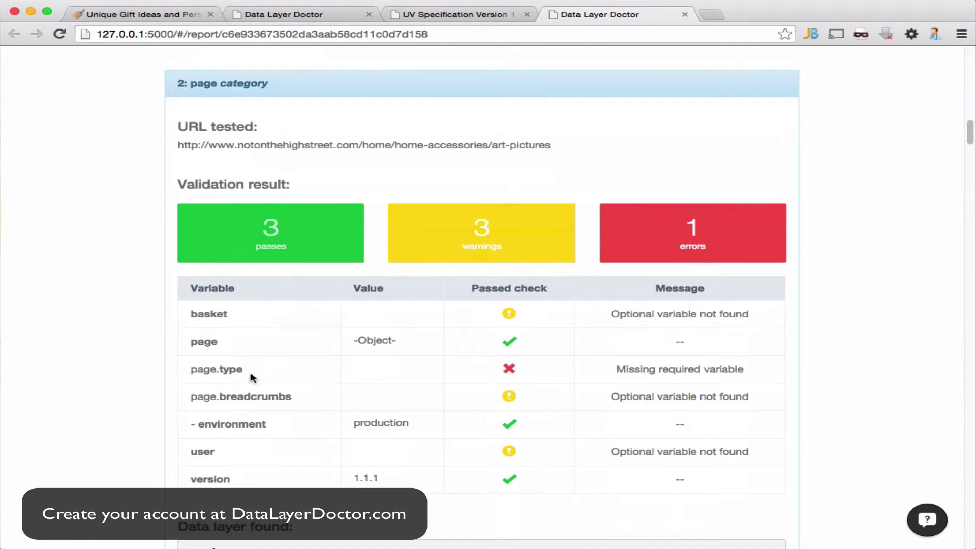
scroll(142, 367, down, 15)
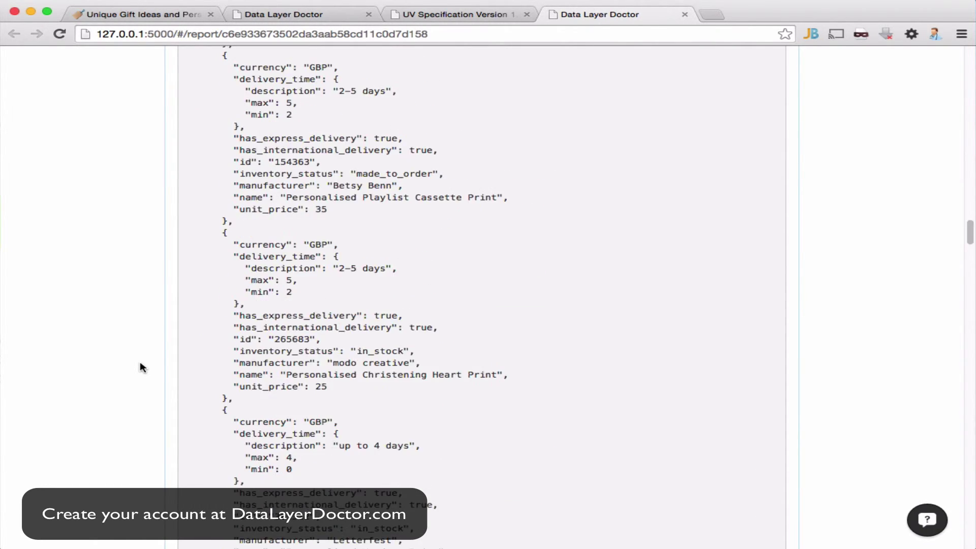
scroll(142, 367, down, 20)
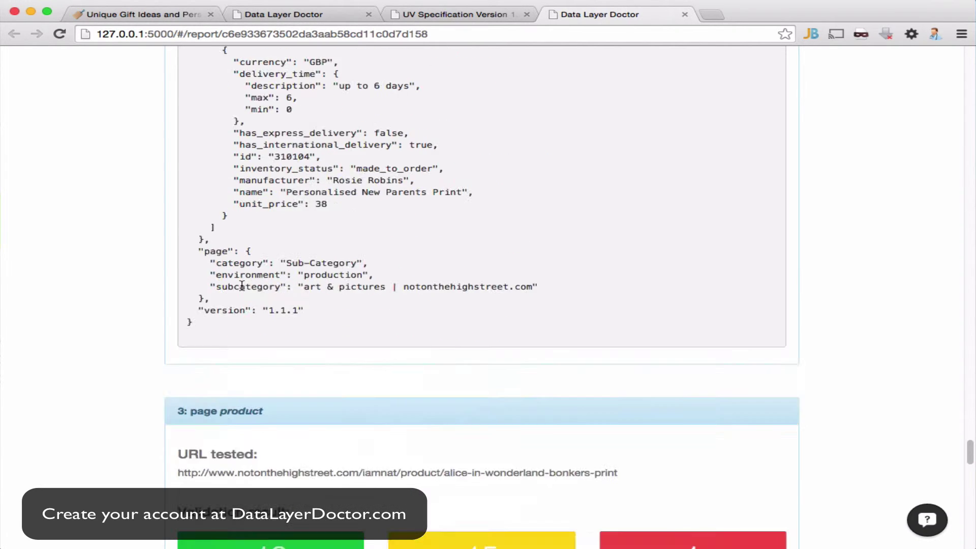
Step: Examine the report's product page section, including its variable checks and the data layer found
scroll(242, 286, down, 12)
scroll(242, 286, up, 4)
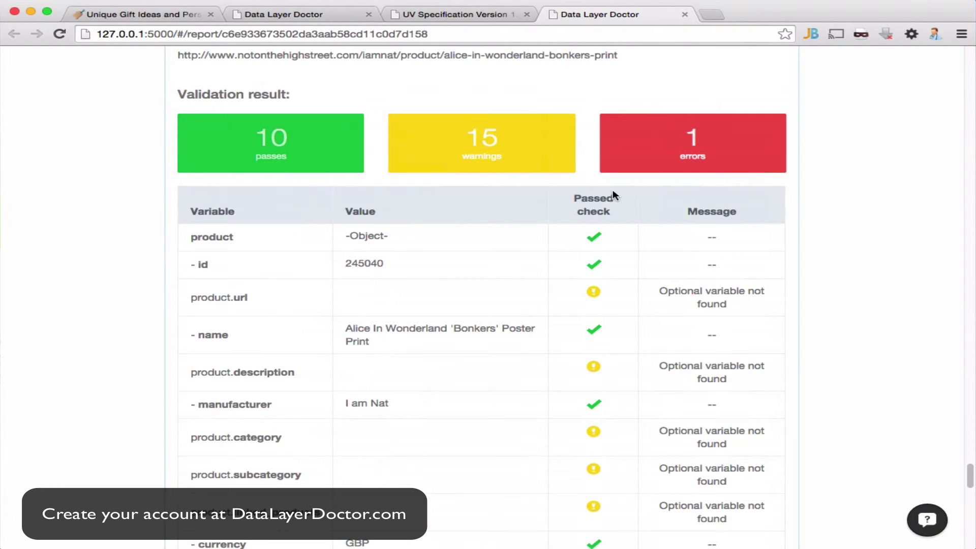
scroll(582, 266, down, 13)
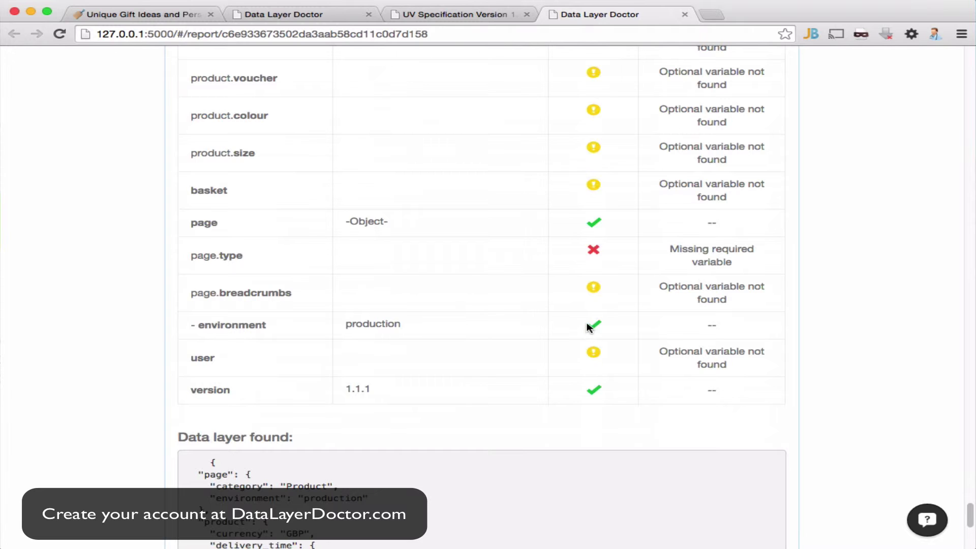
scroll(129, 305, up, 1)
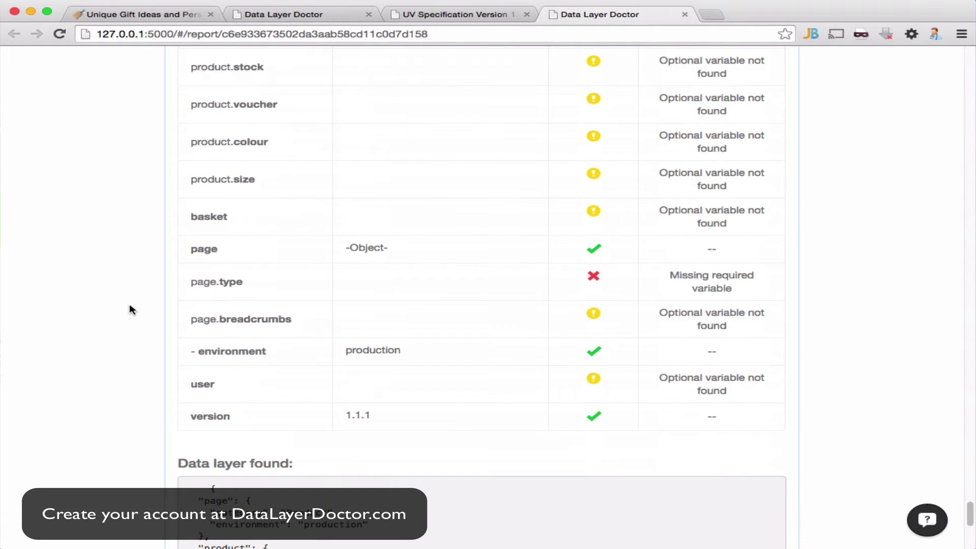
scroll(130, 305, down, 15)
Step: Return to the report's summary and select the report's full web address for sharing
scroll(157, 306, up, 20)
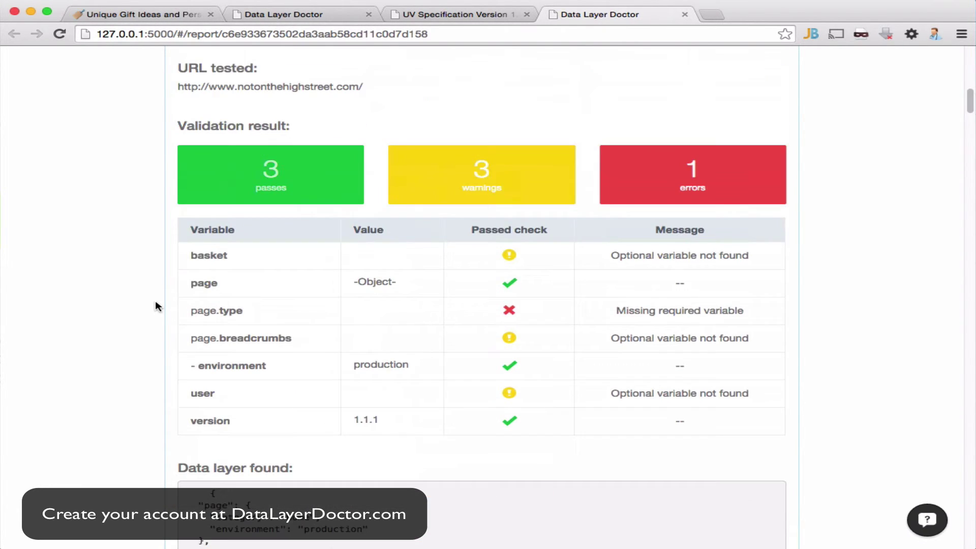
scroll(158, 306, down, 3)
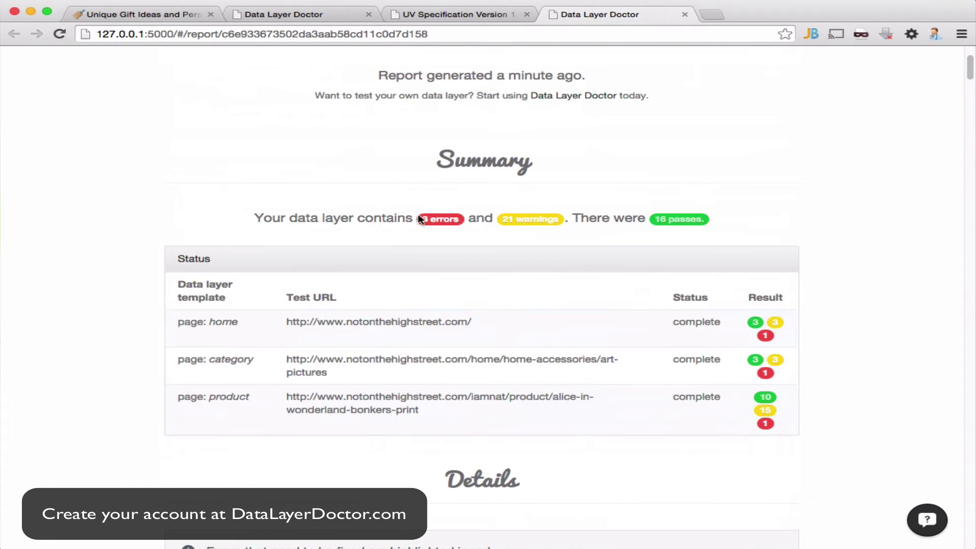
scroll(175, 246, down, 3)
scroll(175, 246, up, 7)
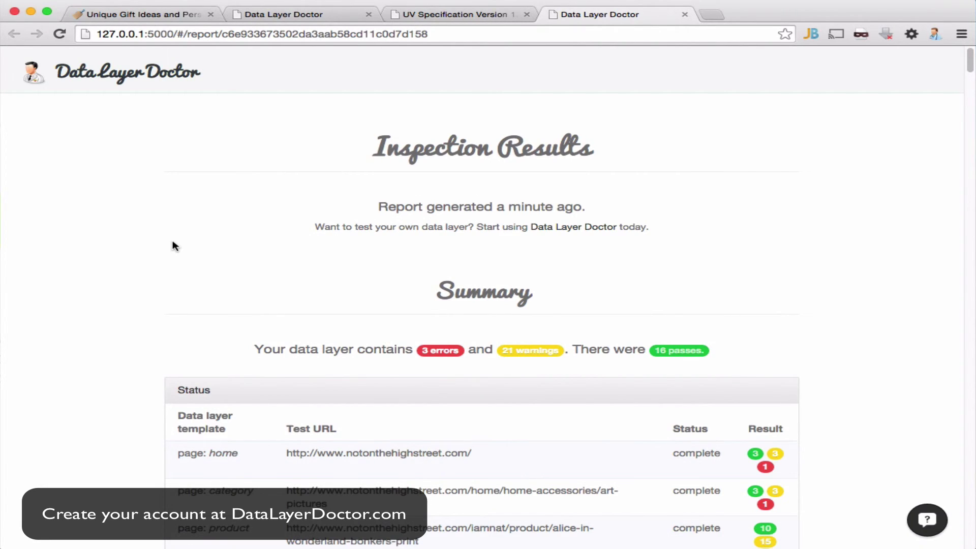
click(157, 33)
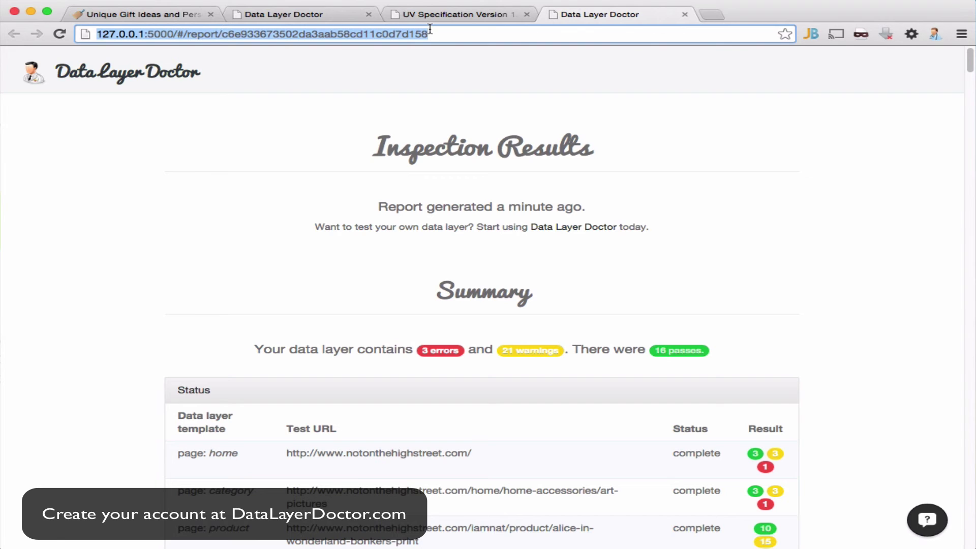
scroll(193, 228, down, 7)
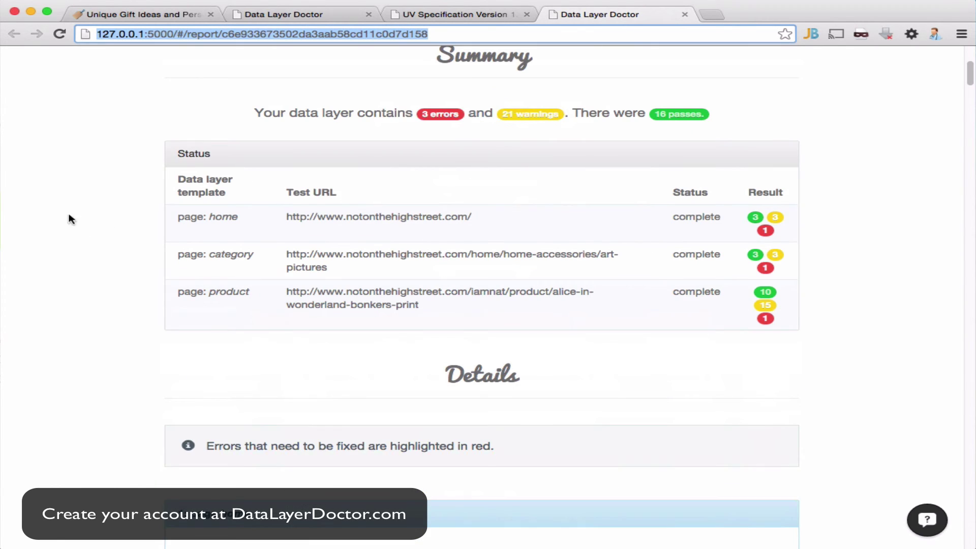
scroll(58, 239, up, 7)
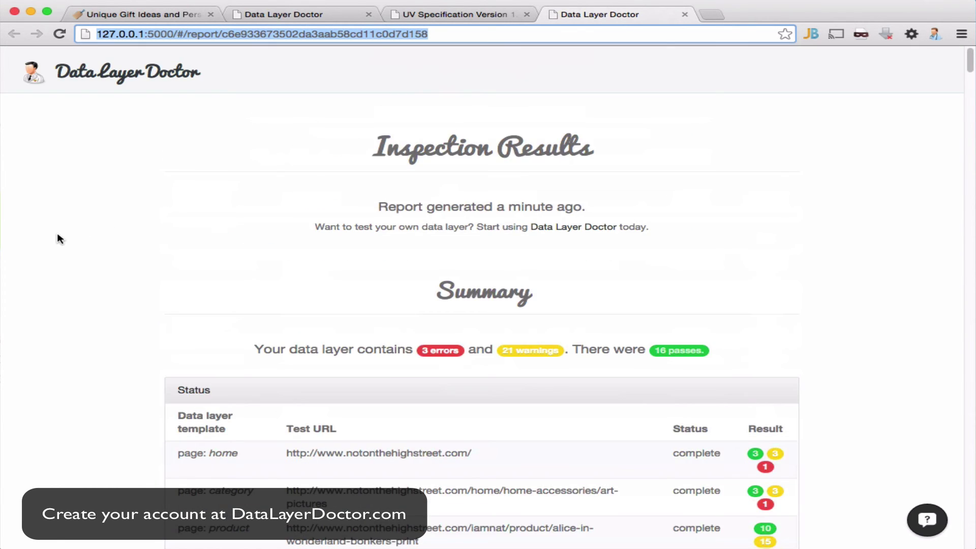